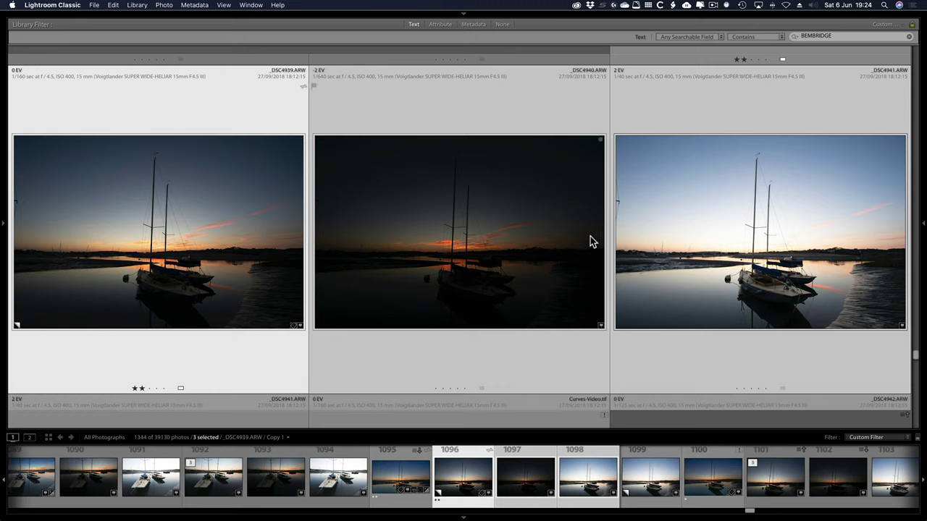
Send the three selected sailboat exposures from Lightroom into one Photoshop document as layers.
{"action": "right_click", "coordinate": [541, 213]}
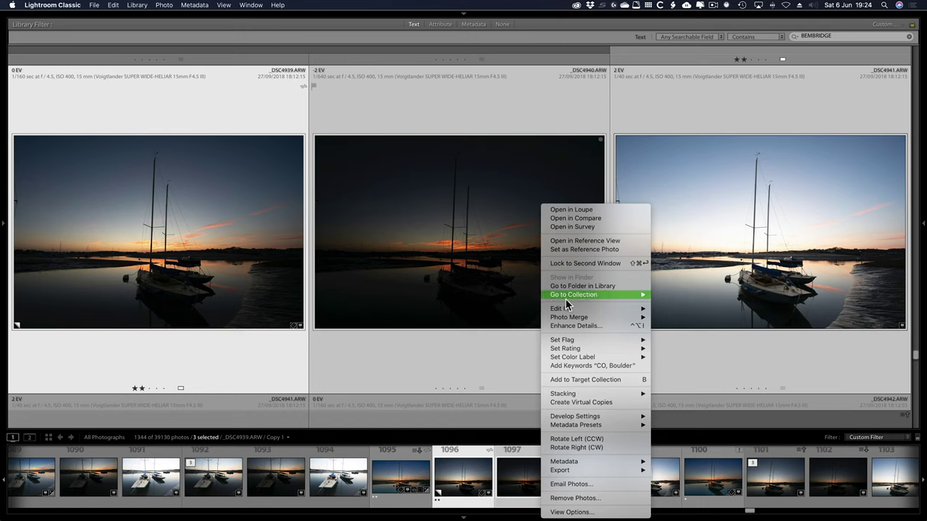
{"action": "mouse_move", "coordinate": [569, 308]}
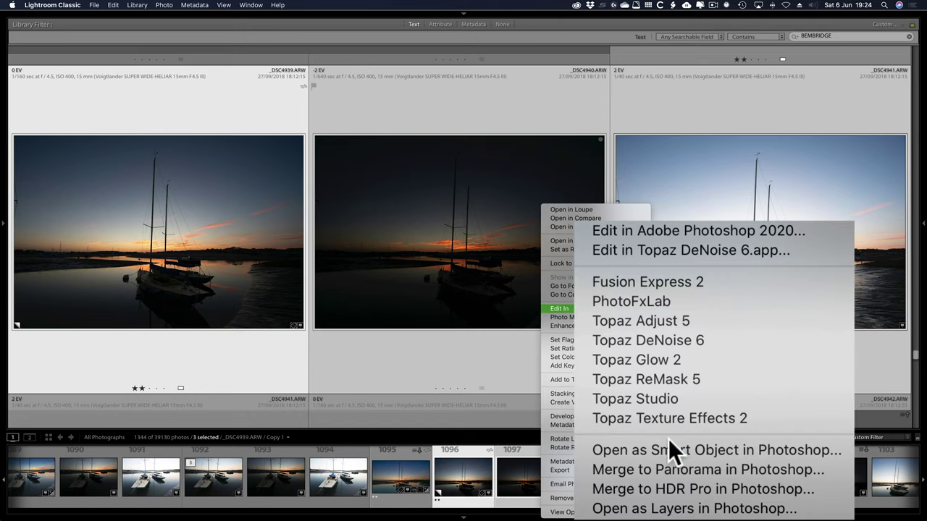
{"action": "left_click", "coordinate": [663, 507]}
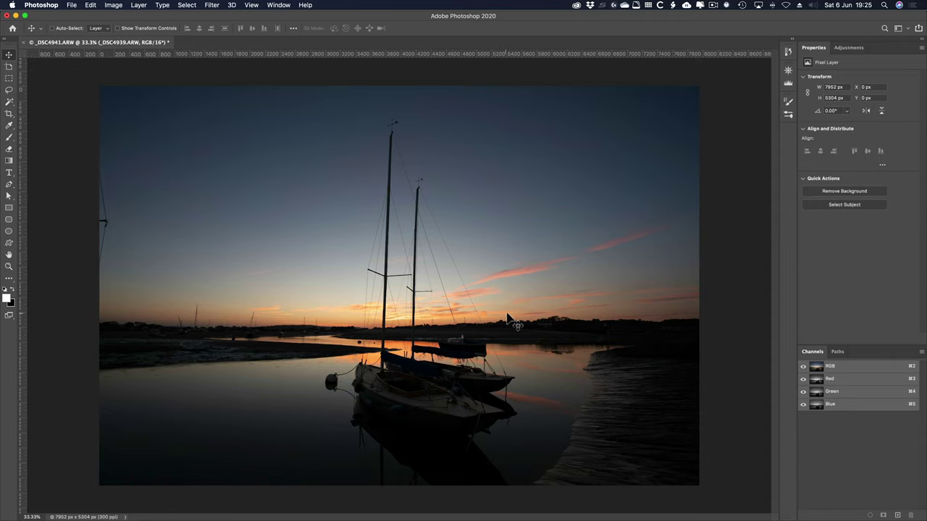
Select all three exposure layers and auto-align them using Auto projection.
{"action": "key", "text": "F7"}
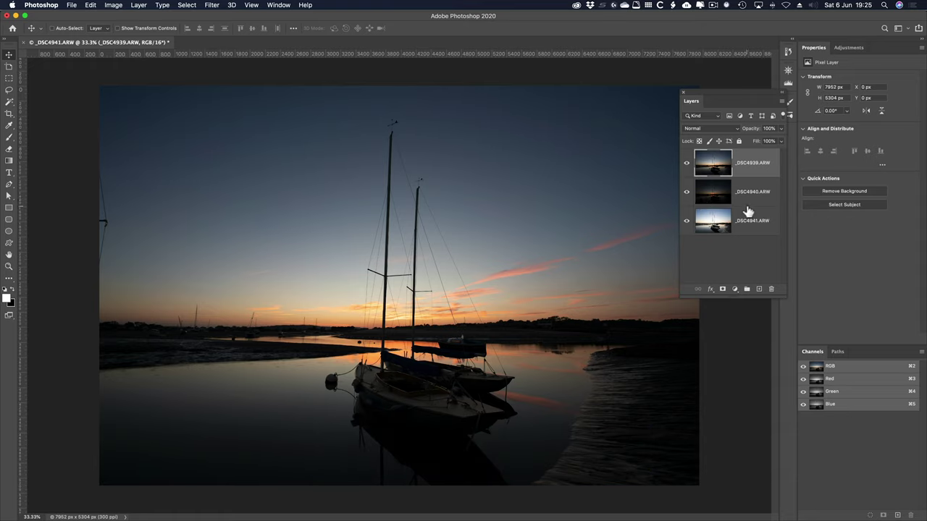
{"action": "key", "text": "shift"}
{"action": "left_click", "coordinate": [708, 230], "text": "shift"}
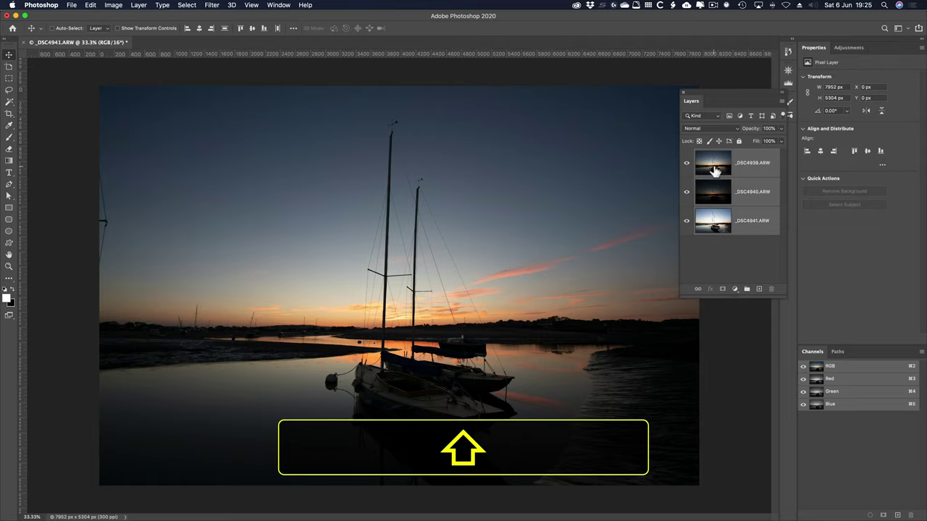
{"action": "left_click", "coordinate": [91, 6]}
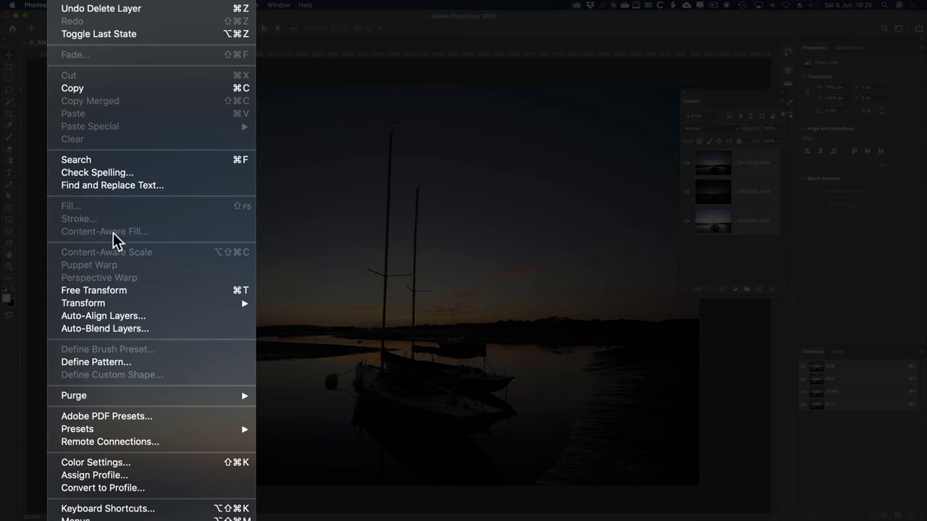
{"action": "left_click", "coordinate": [123, 319]}
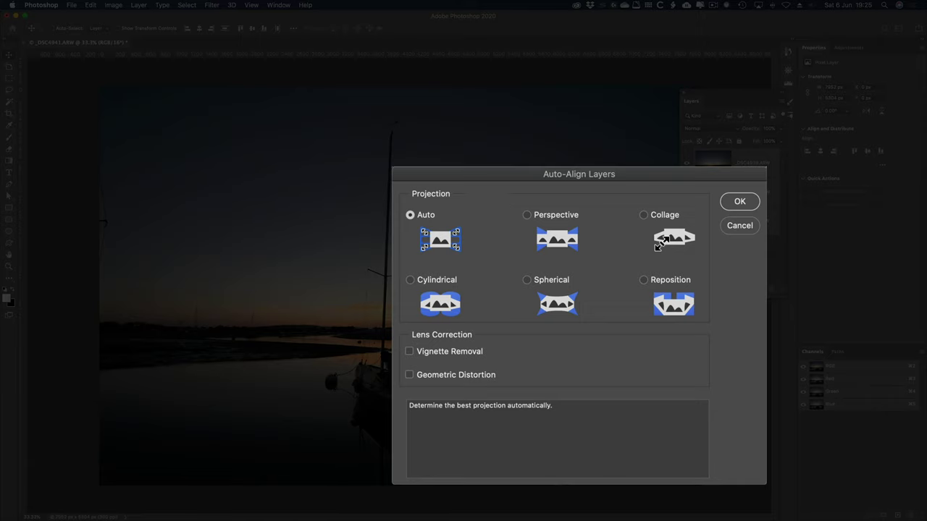
{"action": "key", "text": "Return"}
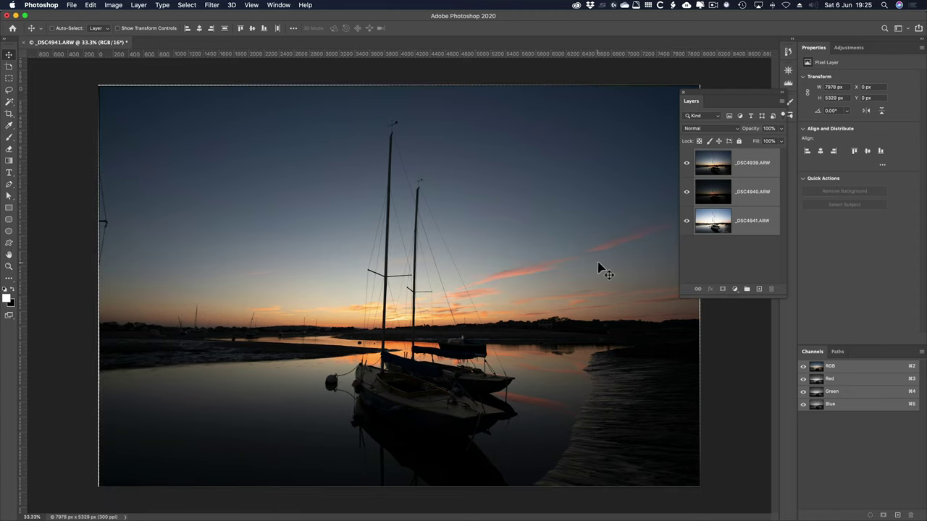
Zoom into the image's right edge to inspect alignment, then fit the whole image and hide Layers.
{"action": "key", "text": "z"}
{"action": "left_click_drag", "start_coordinate": [697, 342], "coordinate": [776, 430]}
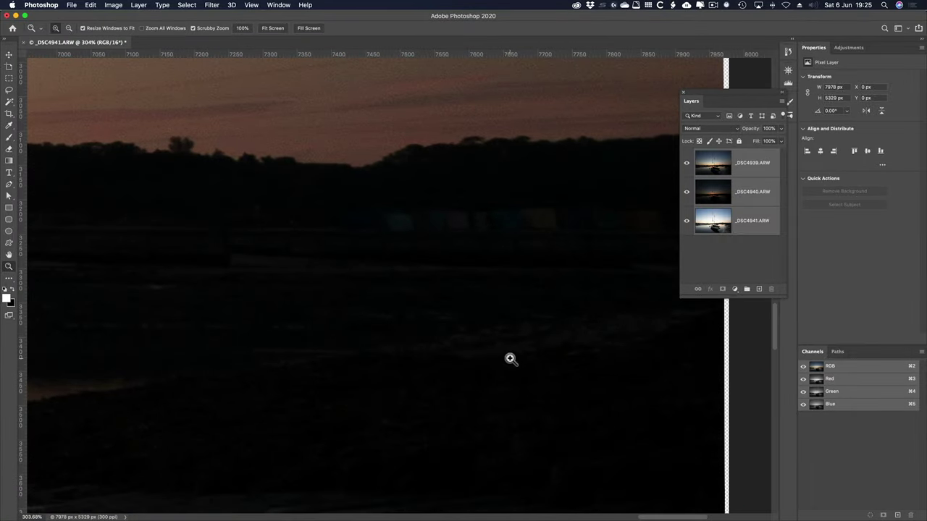
{"action": "key", "text": "super"}
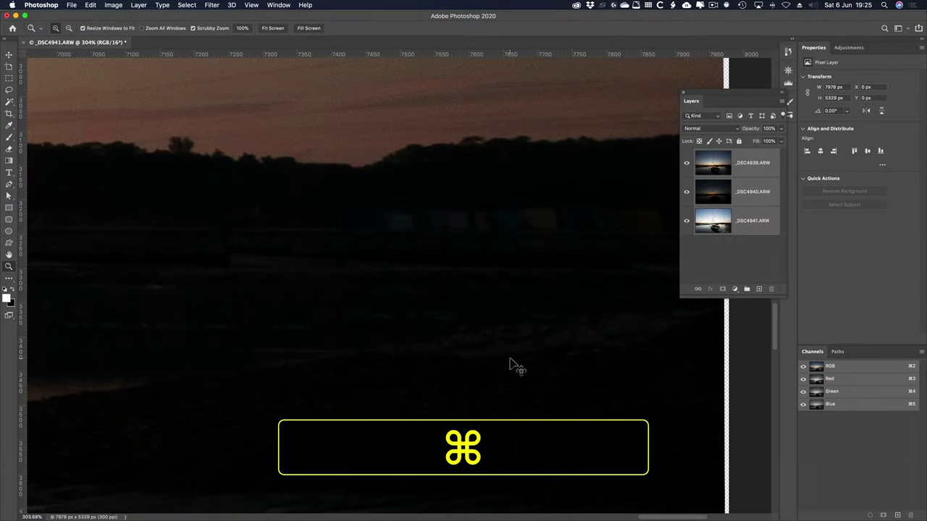
{"action": "key", "text": "super+0"}
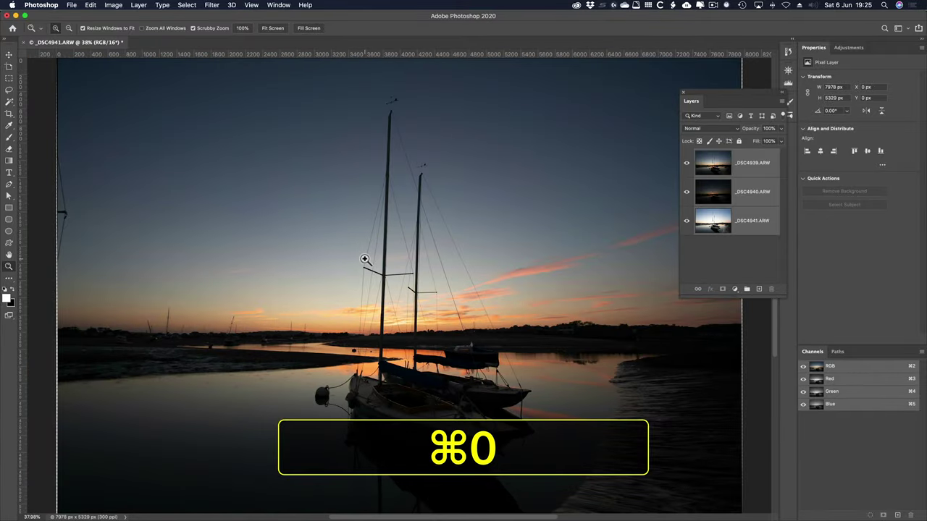
{"action": "key", "text": "super+minus"}
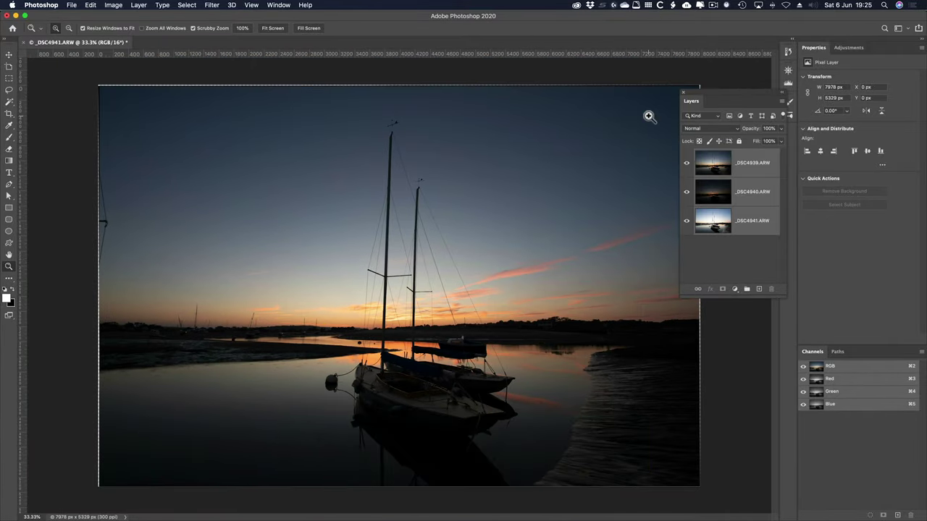
{"action": "key", "text": "F7"}
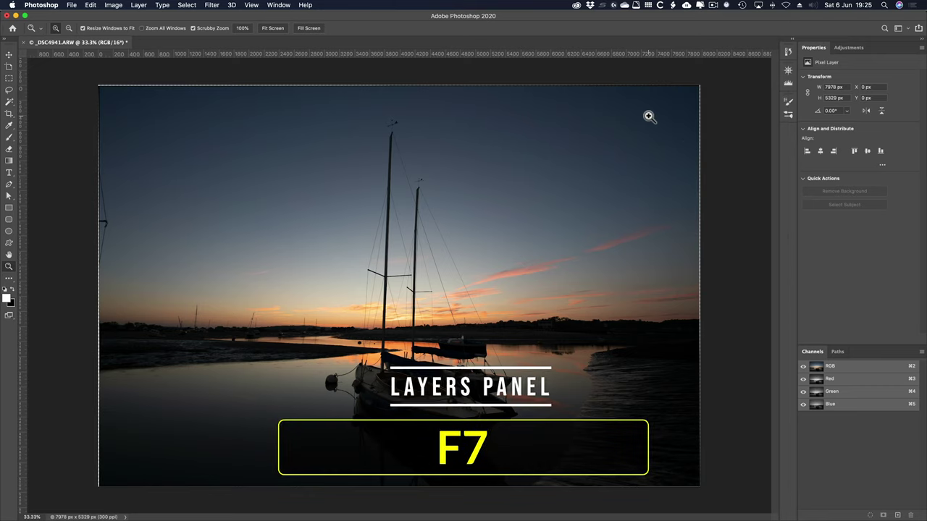
Crop in slightly from all four sides, leaving a 7659 × 5169 px image.
{"action": "left_click", "coordinate": [9, 114]}
{"action": "left_click_drag", "start_coordinate": [97, 279], "coordinate": [106, 279]}
{"action": "left_click_drag", "start_coordinate": [399, 85], "coordinate": [400, 88]}
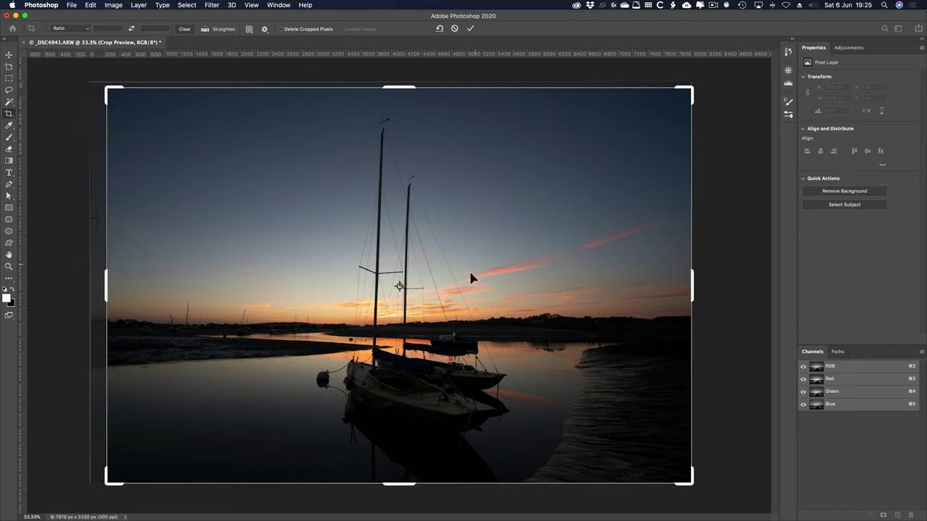
{"action": "left_click_drag", "start_coordinate": [408, 483], "coordinate": [406, 481]}
{"action": "left_click_drag", "start_coordinate": [693, 286], "coordinate": [688, 287]}
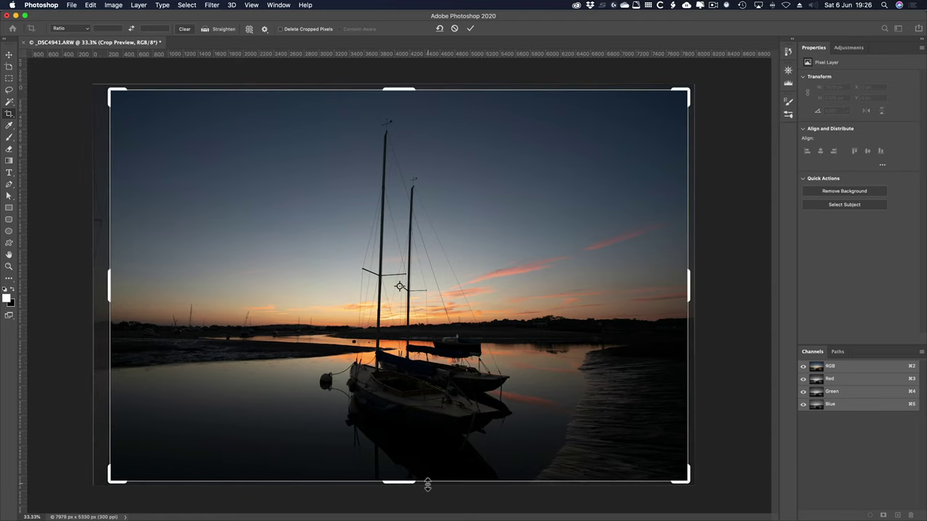
{"action": "left_click_drag", "start_coordinate": [406, 481], "coordinate": [405, 481]}
{"action": "key", "text": "Return"}
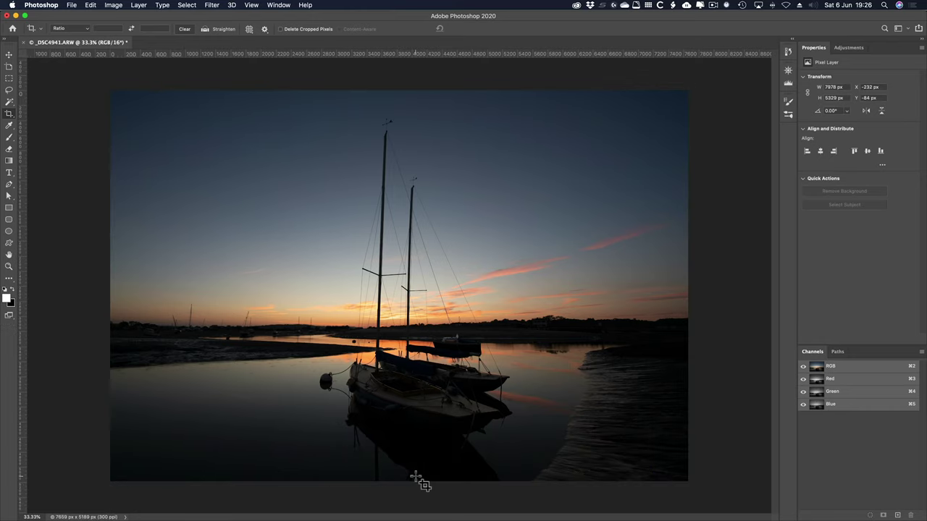
Show only the brightest _DSC4941.ARW layer and rename it 2 EV.
{"action": "key", "text": "F7"}
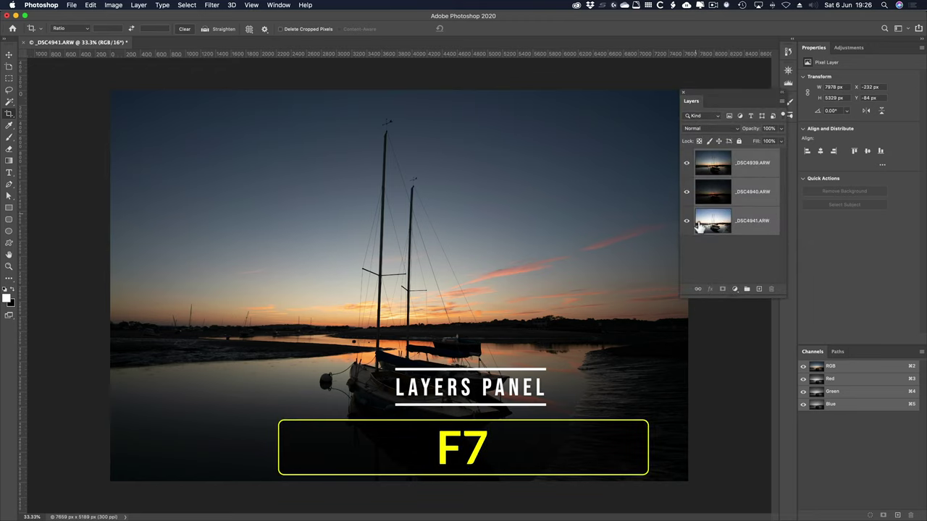
{"action": "key", "text": "alt"}
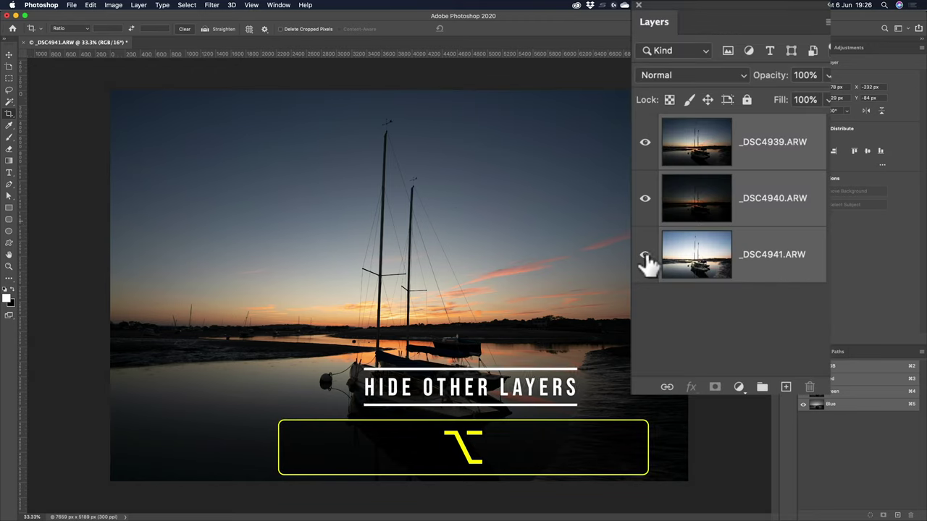
{"action": "left_click", "coordinate": [645, 255], "text": "alt"}
{"action": "left_click", "coordinate": [776, 255]}
{"action": "double_click", "coordinate": [776, 255]}
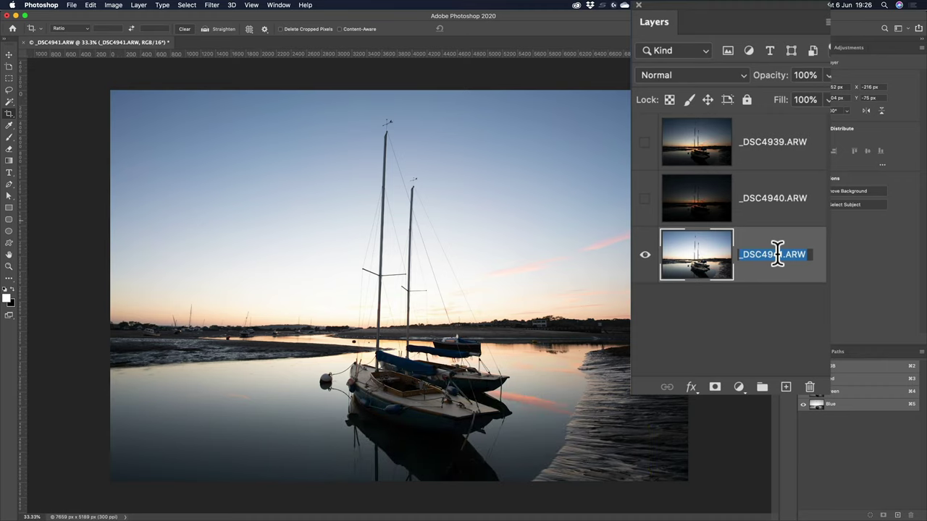
{"action": "type", "text": "2 EV"}
{"action": "key", "text": "shift+Return"}
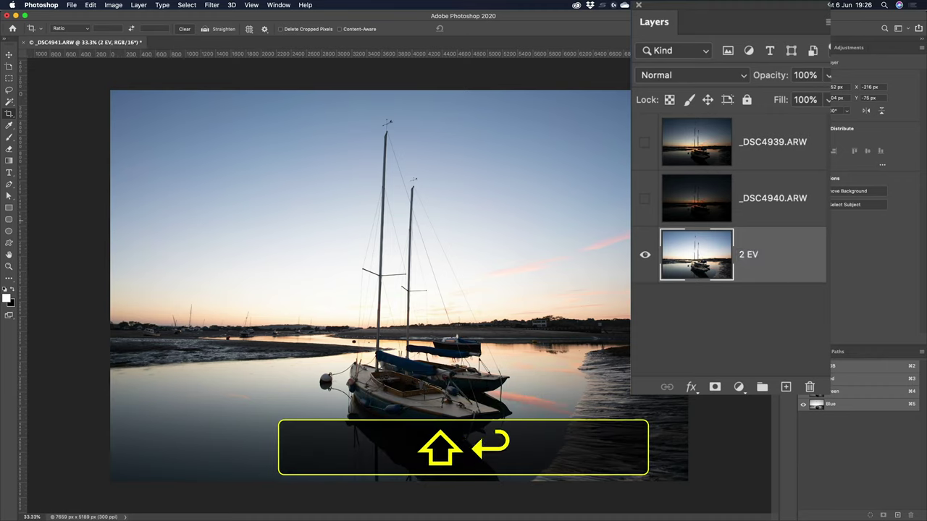
Show only the dark _DSC4940.ARW layer and rename it -2 EV.
{"action": "left_click", "coordinate": [644, 198], "text": "alt"}
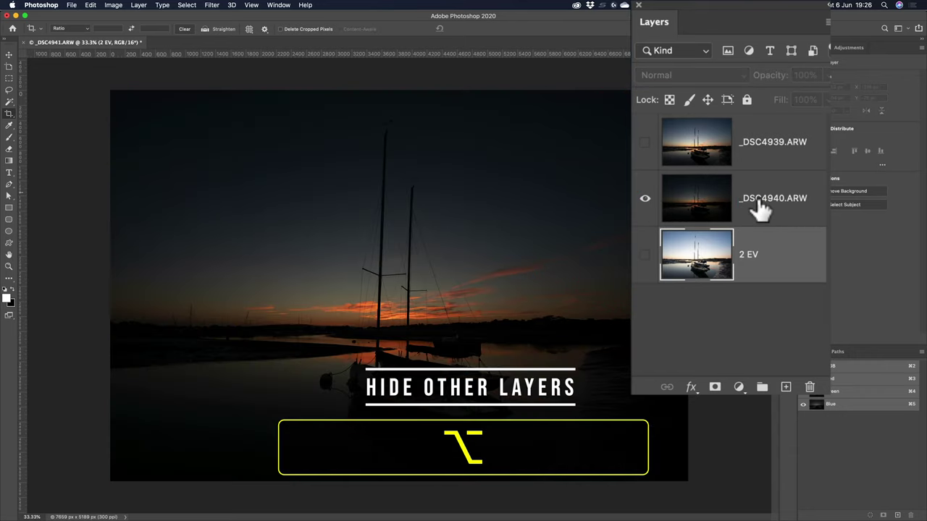
{"action": "double_click", "coordinate": [758, 202]}
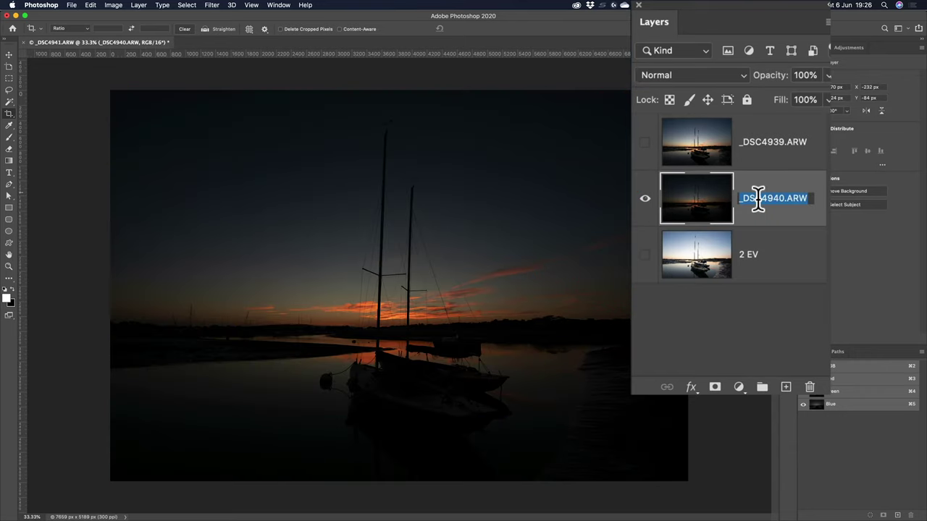
{"action": "type", "text": "-2 EV"}
{"action": "key", "text": "Return"}
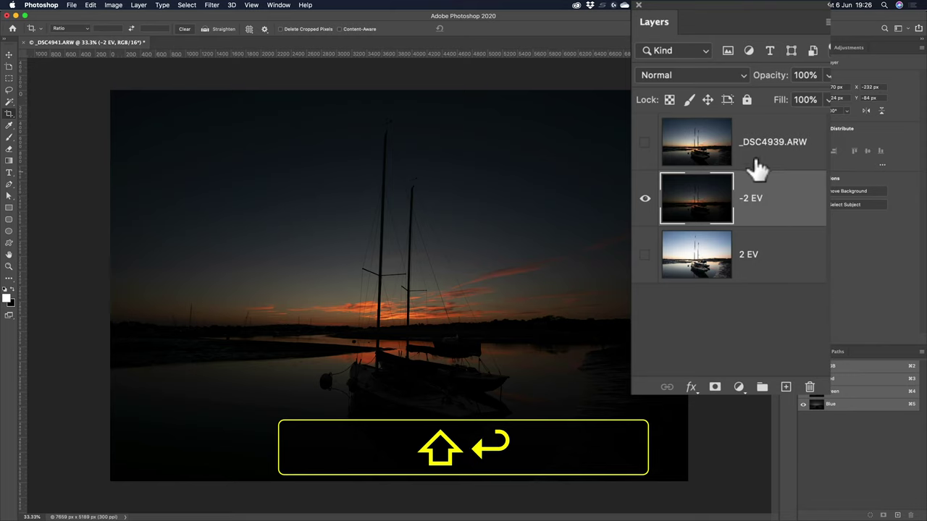
Show only the _DSC4939.ARW layer and rename it 0 EV.
{"action": "left_click", "coordinate": [644, 143], "text": "alt"}
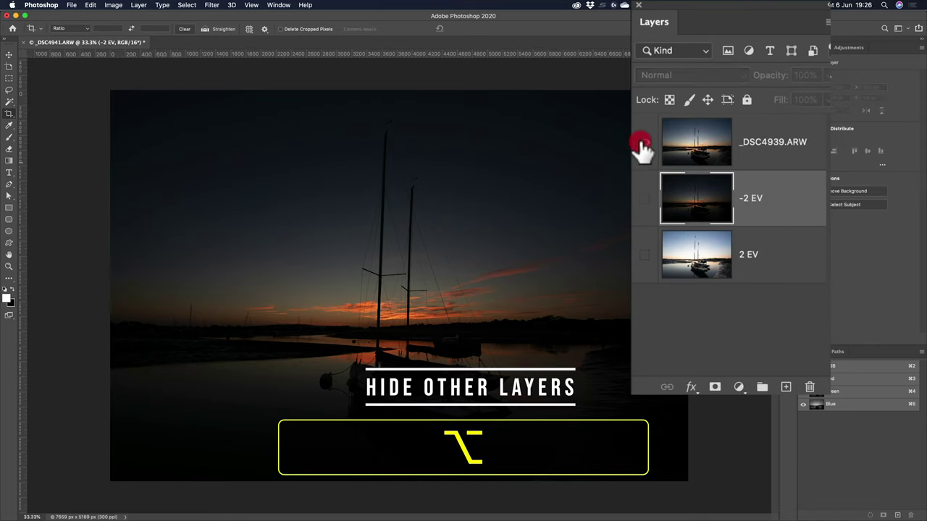
{"action": "double_click", "coordinate": [754, 142]}
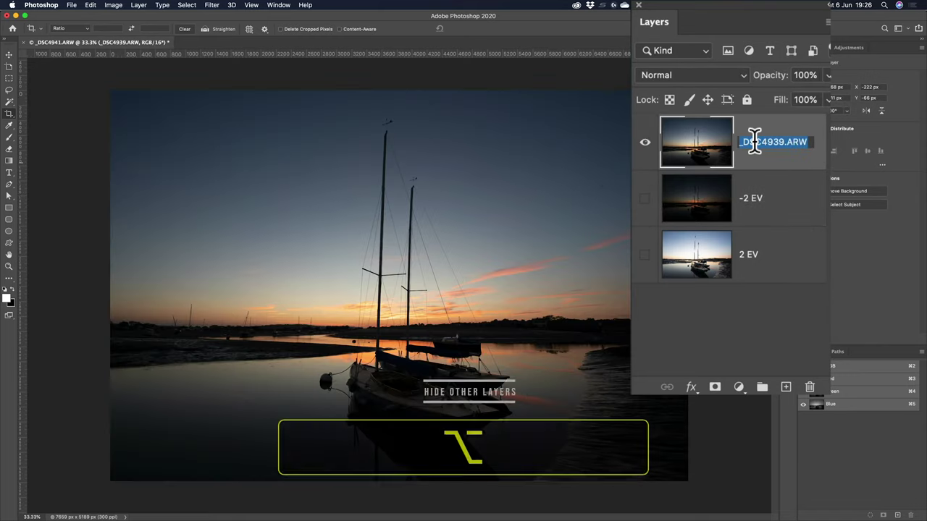
{"action": "type", "text": "0 EV"}
{"action": "key", "text": "Return"}
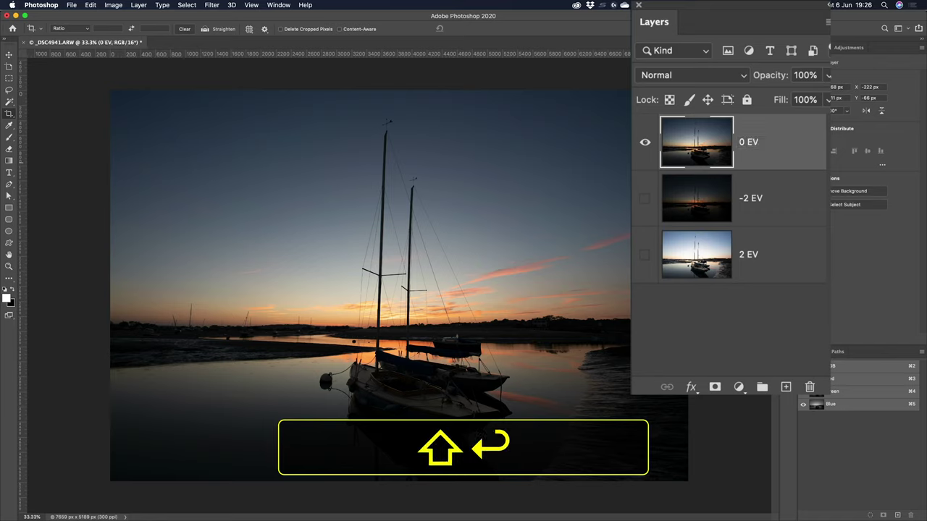
Place the 0 EV layer below 2 EV and attach a white layer mask to -2 EV.
{"action": "left_click_drag", "start_coordinate": [710, 155], "coordinate": [697, 313]}
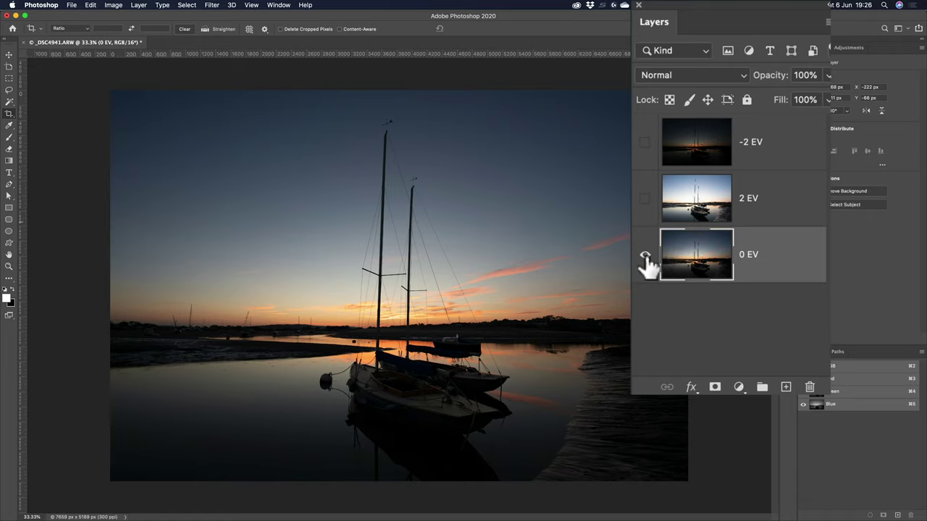
{"action": "left_click", "coordinate": [704, 141]}
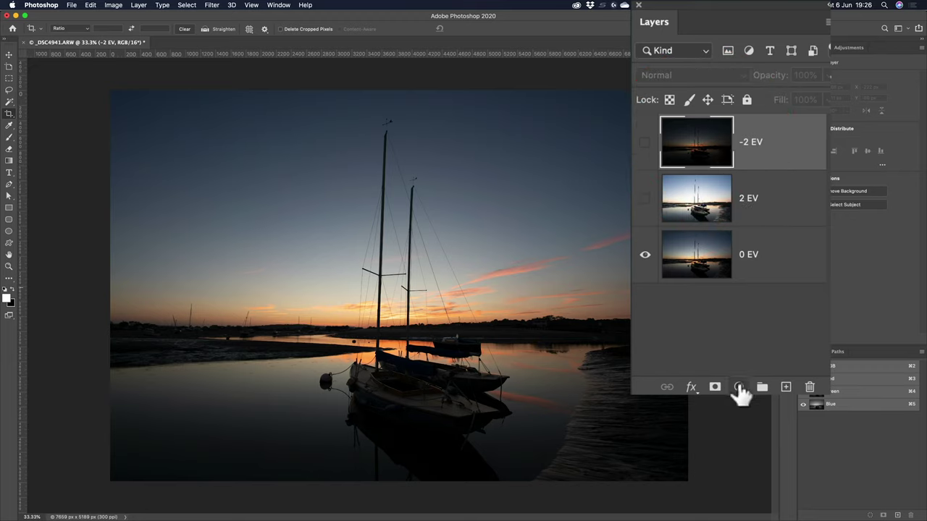
{"action": "left_click", "coordinate": [715, 388]}
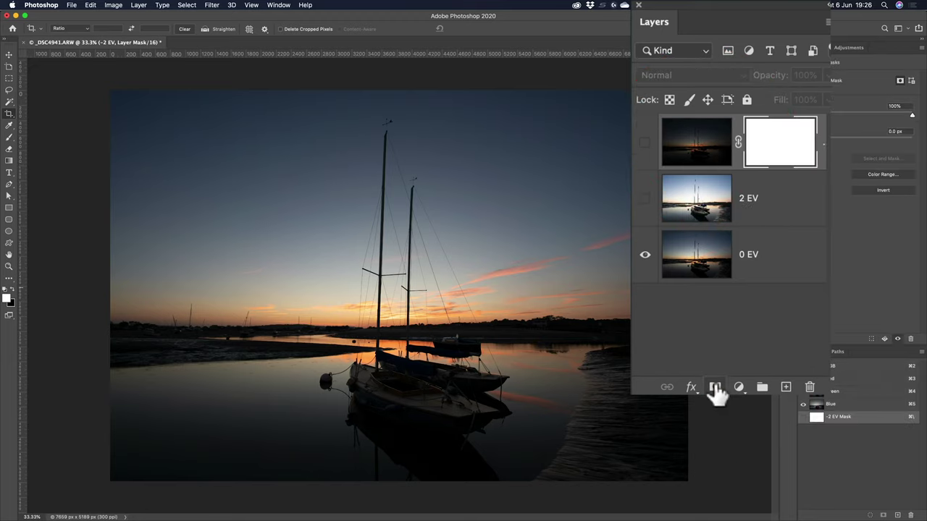
Apply Image into the -2 EV mask from source layer 0 EV, RGB, Multiply at 100%.
{"action": "left_click", "coordinate": [113, 5]}
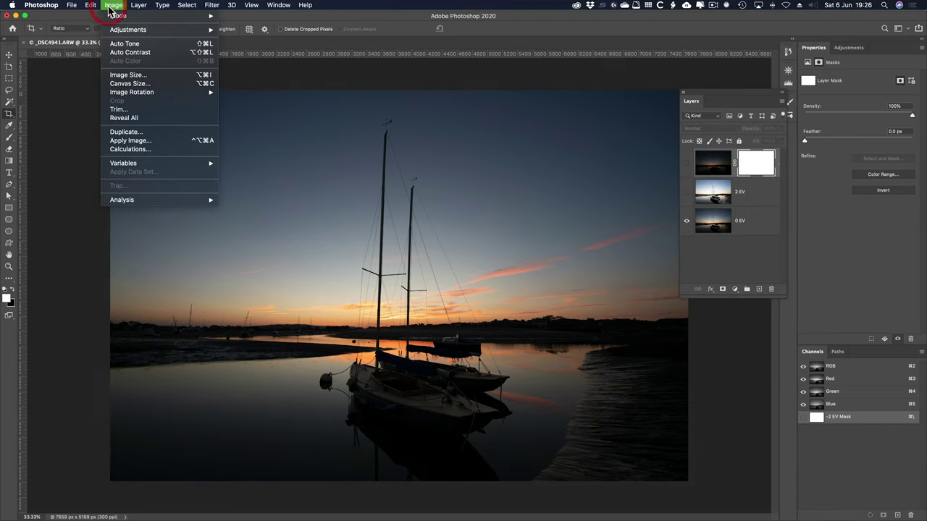
{"action": "left_click", "coordinate": [83, 244]}
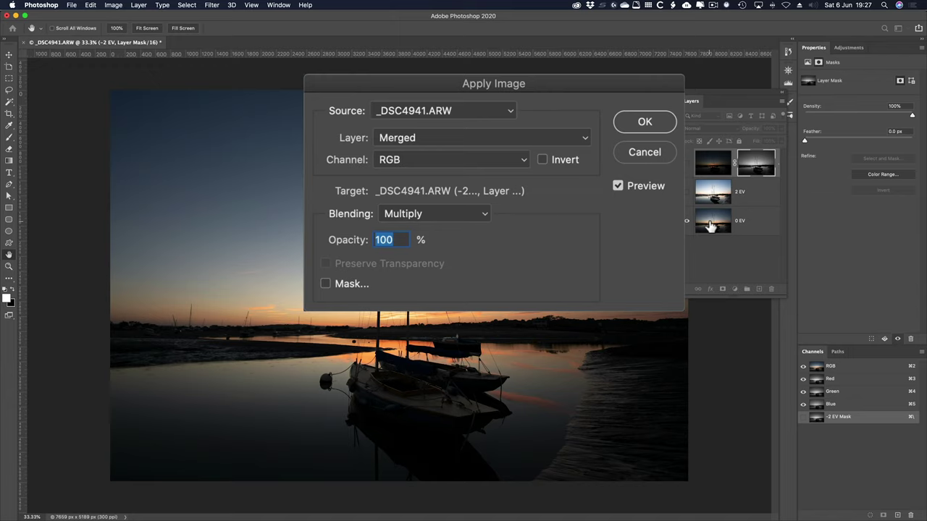
{"action": "left_click", "coordinate": [491, 138]}
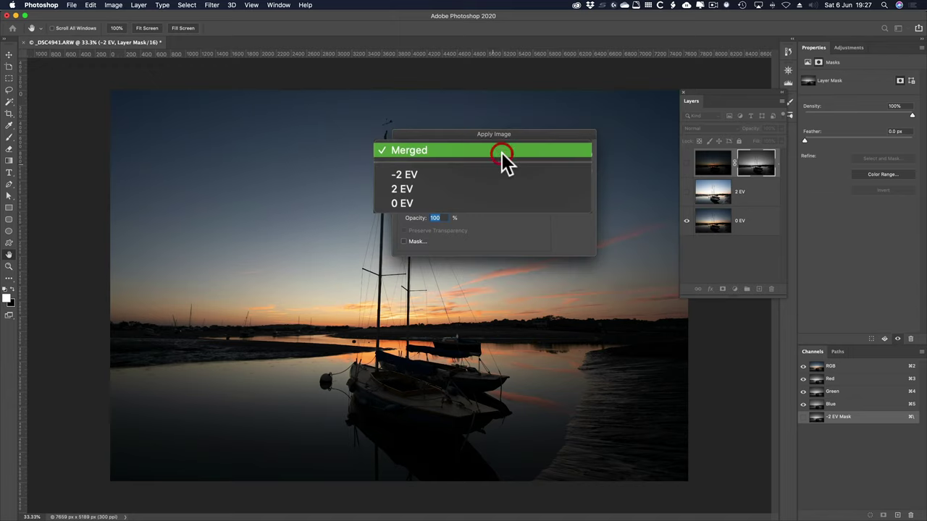
{"action": "left_click", "coordinate": [494, 199]}
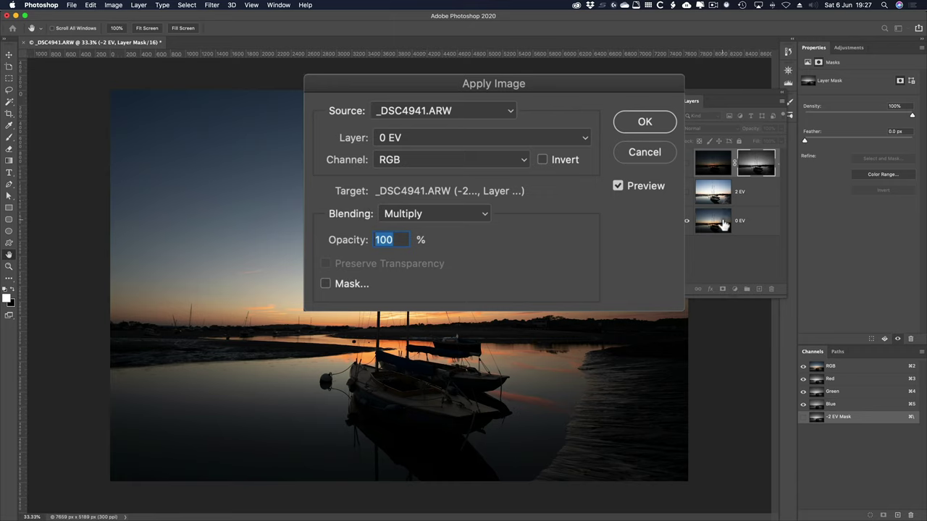
{"action": "left_click", "coordinate": [438, 141]}
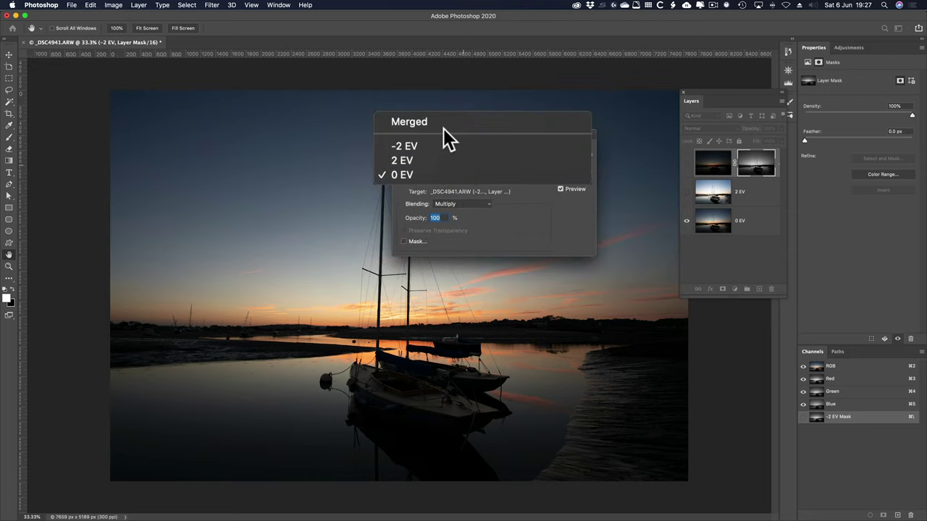
{"action": "left_click", "coordinate": [443, 126]}
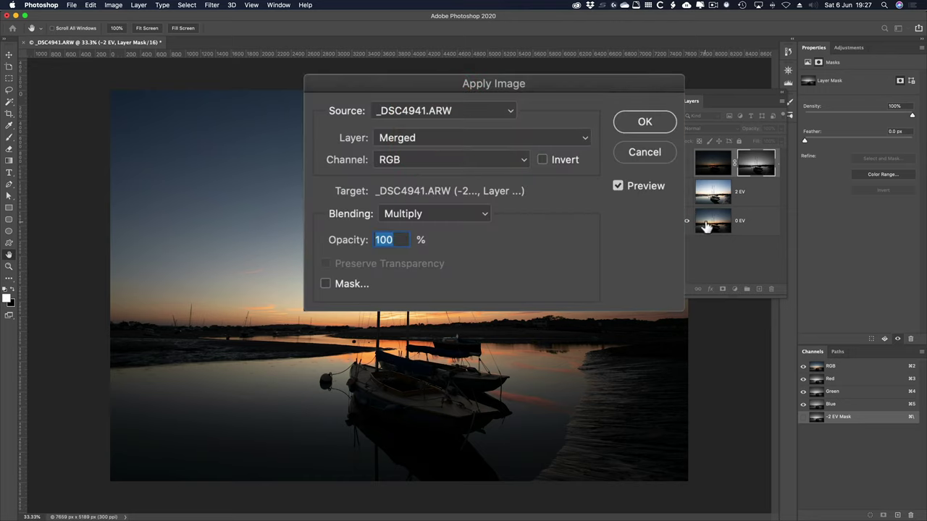
{"action": "left_click", "coordinate": [427, 142]}
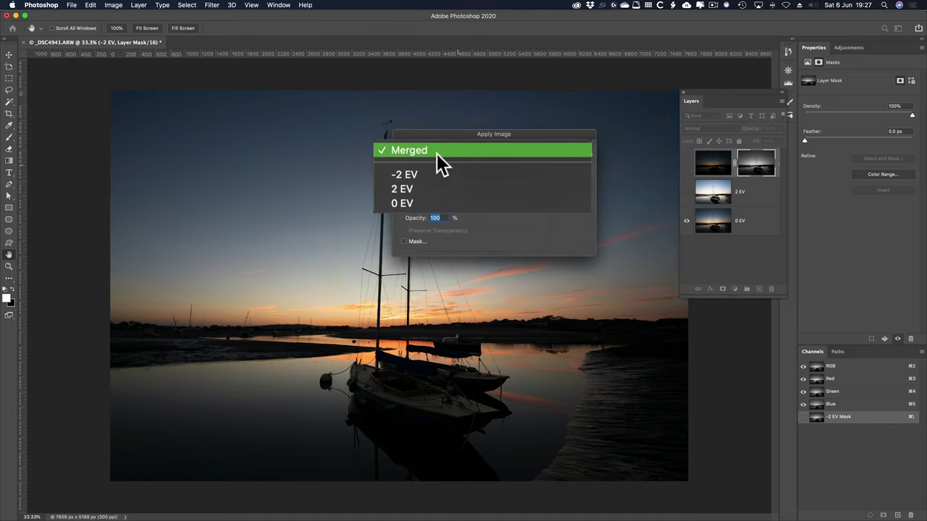
{"action": "left_click", "coordinate": [443, 203]}
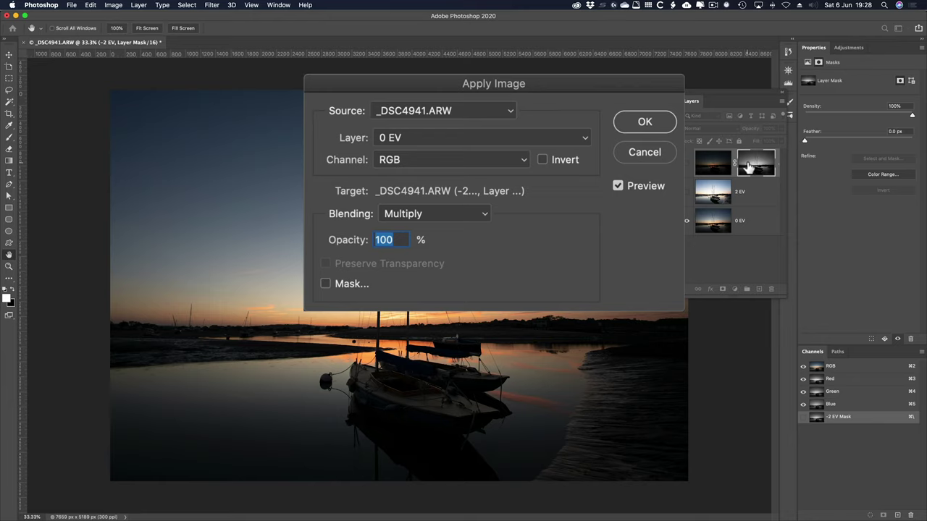
{"action": "left_click", "coordinate": [618, 186]}
{"action": "left_click", "coordinate": [618, 186]}
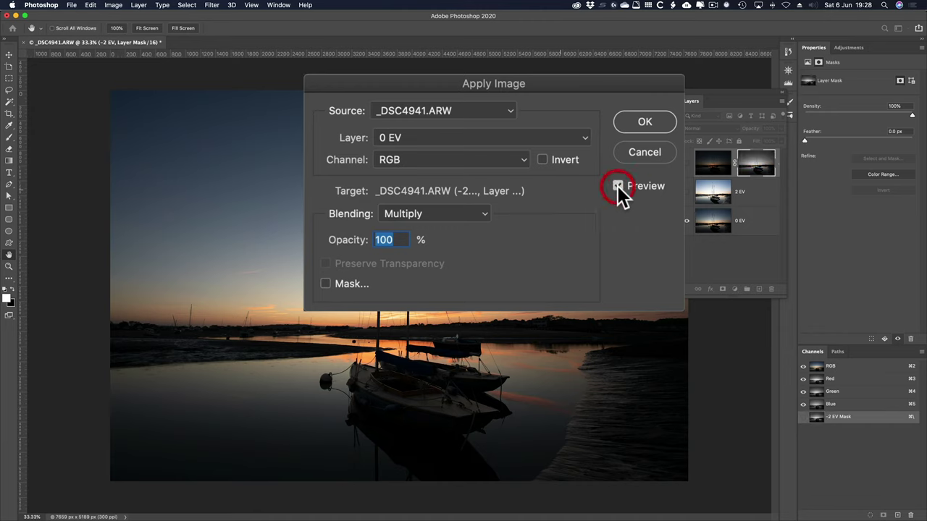
{"action": "left_click", "coordinate": [643, 123]}
{"action": "key", "text": "c"}
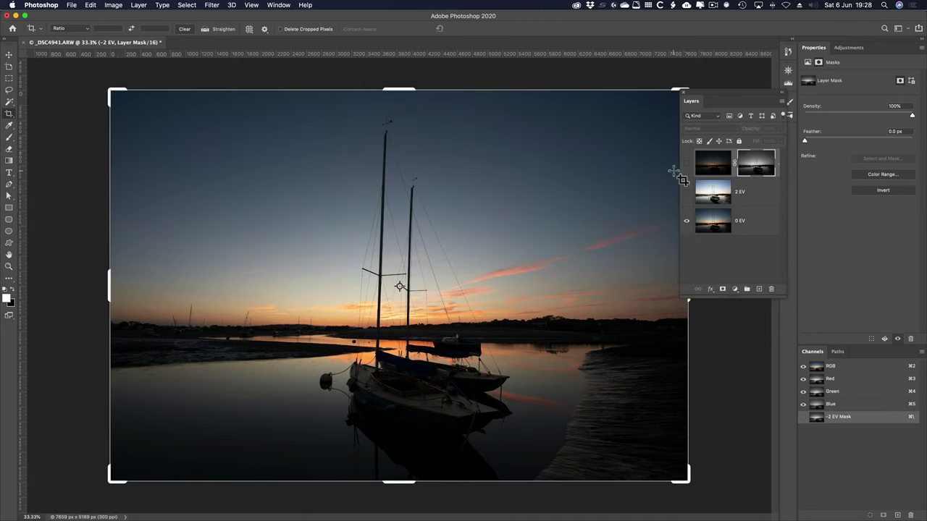
{"action": "left_click", "coordinate": [687, 164]}
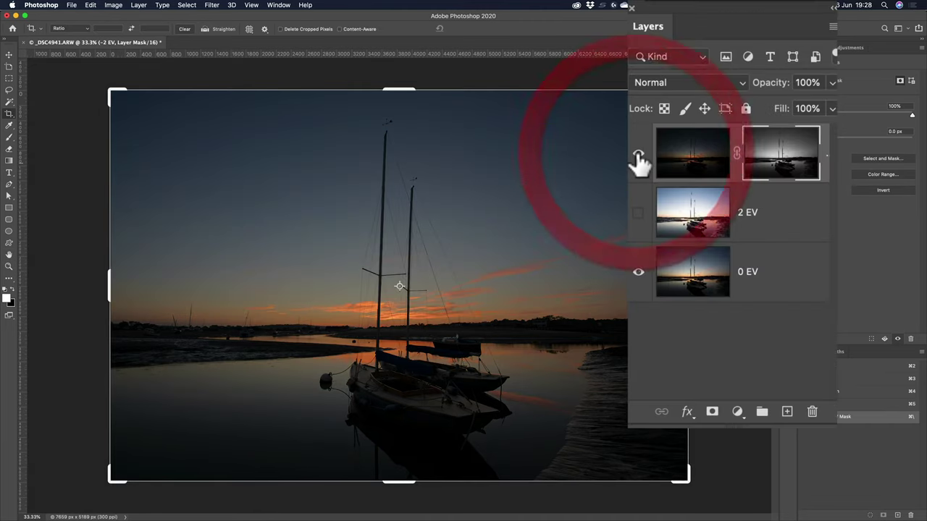
{"action": "key", "text": "super+0"}
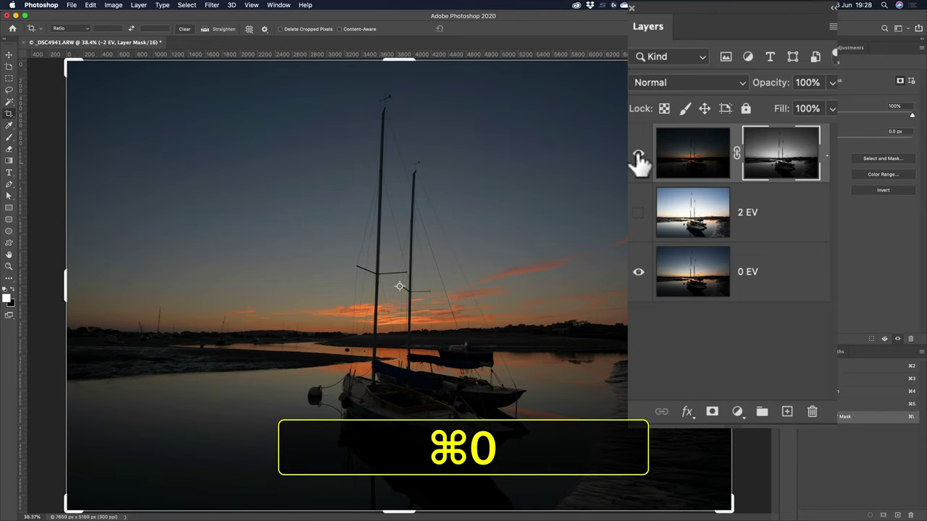
{"action": "left_click", "coordinate": [639, 156]}
{"action": "left_click", "coordinate": [639, 156]}
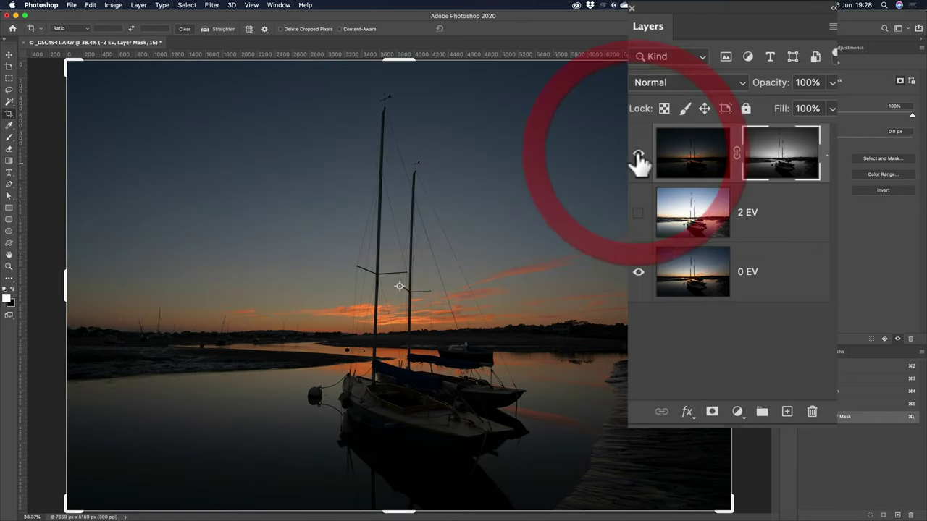
{"action": "left_click", "coordinate": [639, 156]}
{"action": "left_click", "coordinate": [639, 155]}
{"action": "left_click", "coordinate": [638, 155]}
{"action": "left_click", "coordinate": [639, 156]}
{"action": "left_click", "coordinate": [639, 156]}
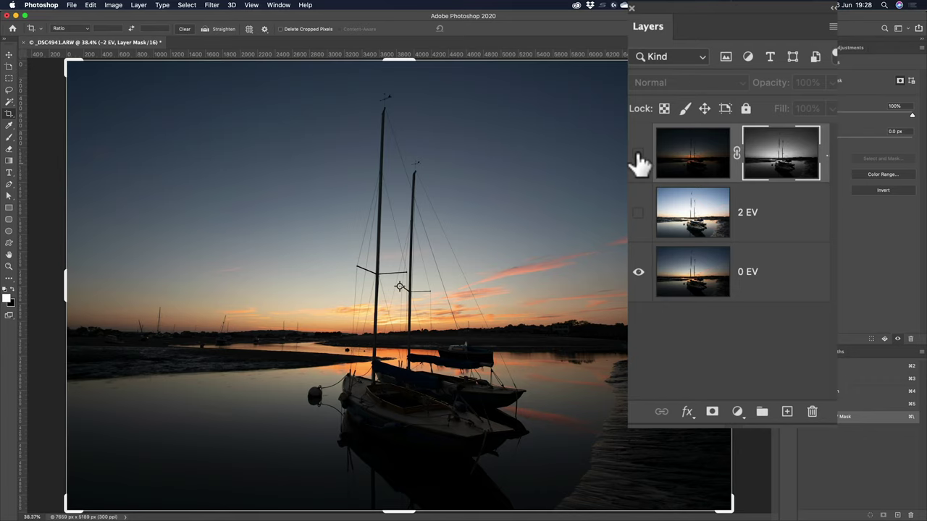
{"action": "left_click", "coordinate": [701, 218]}
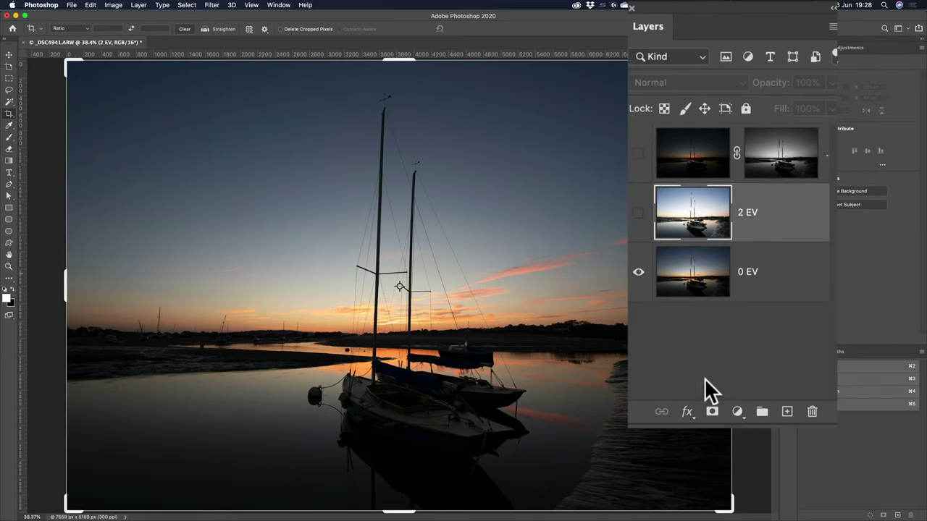
Add a 2 EV layer mask and Apply Image the 0 EV layer into it, inverted.
{"action": "left_click", "coordinate": [711, 411]}
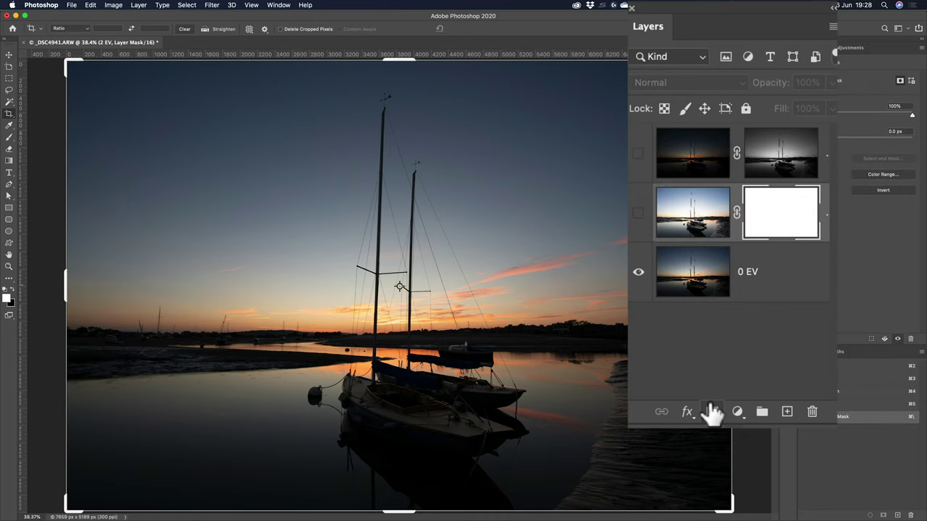
{"action": "left_click", "coordinate": [109, 7]}
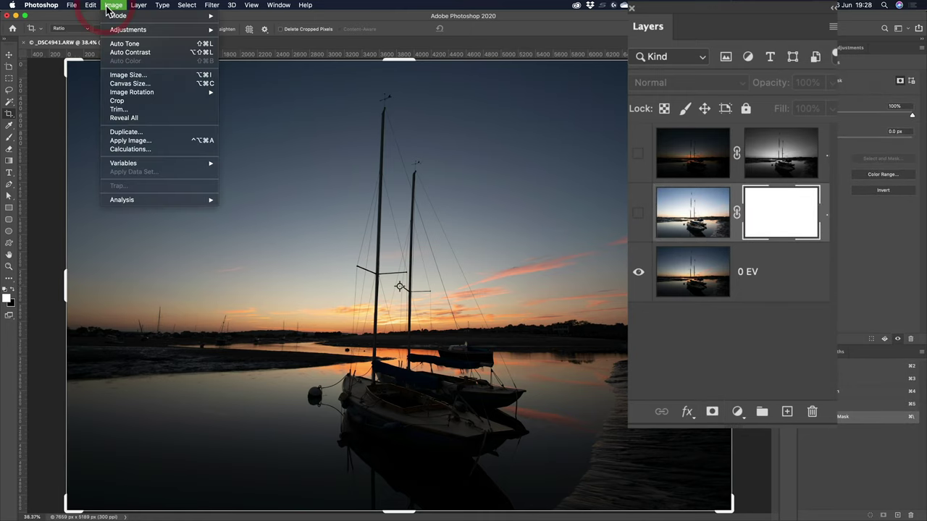
{"action": "left_click", "coordinate": [126, 140]}
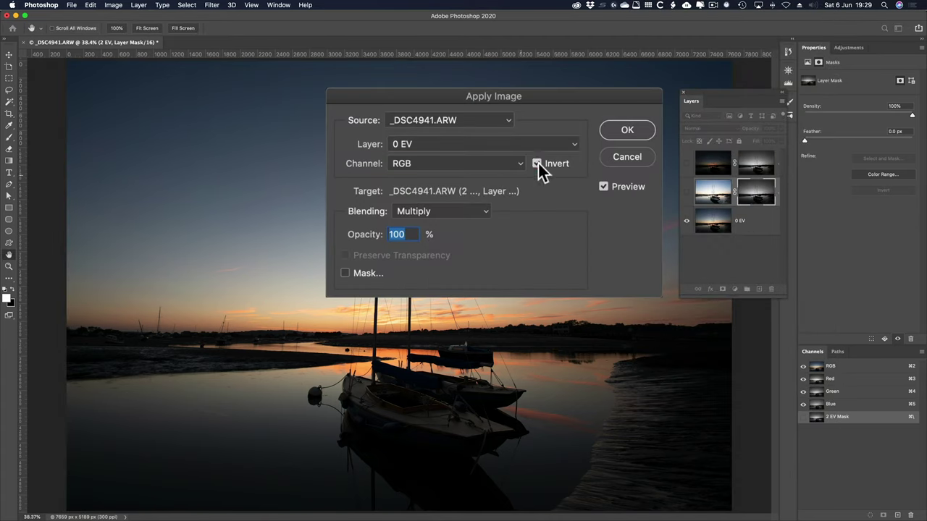
{"action": "left_click", "coordinate": [538, 163]}
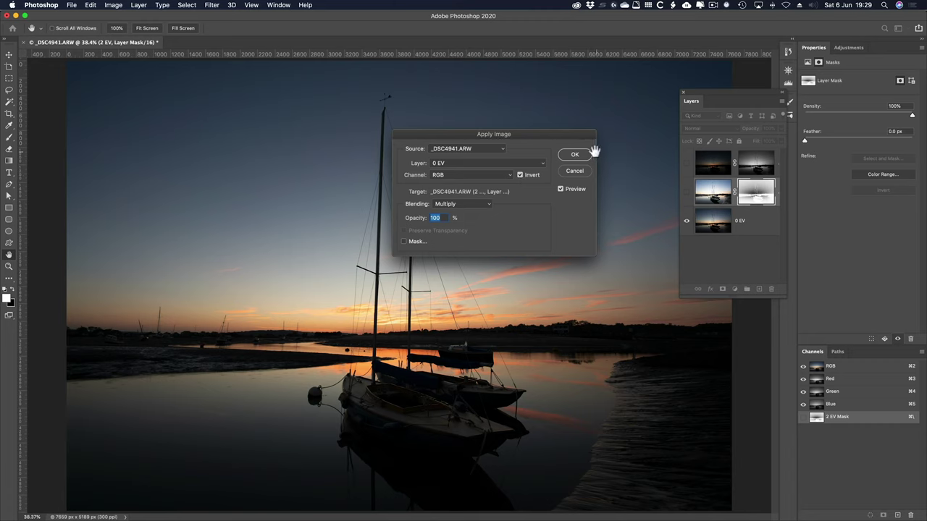
{"action": "left_click", "coordinate": [586, 155]}
Turn the 2 EV and -2 EV layers back on and view the 2 EV mask alone.
{"action": "key", "text": "c"}
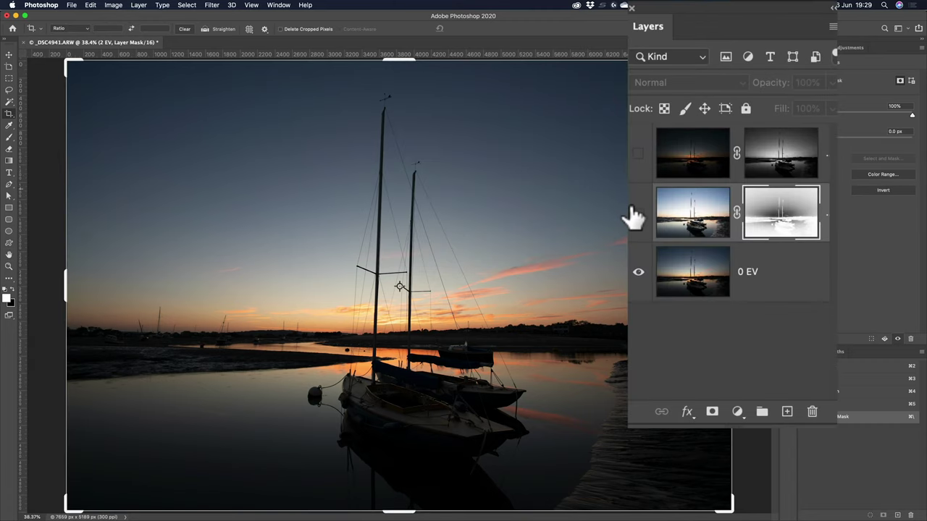
{"action": "left_click", "coordinate": [638, 212]}
{"action": "left_click", "coordinate": [638, 152]}
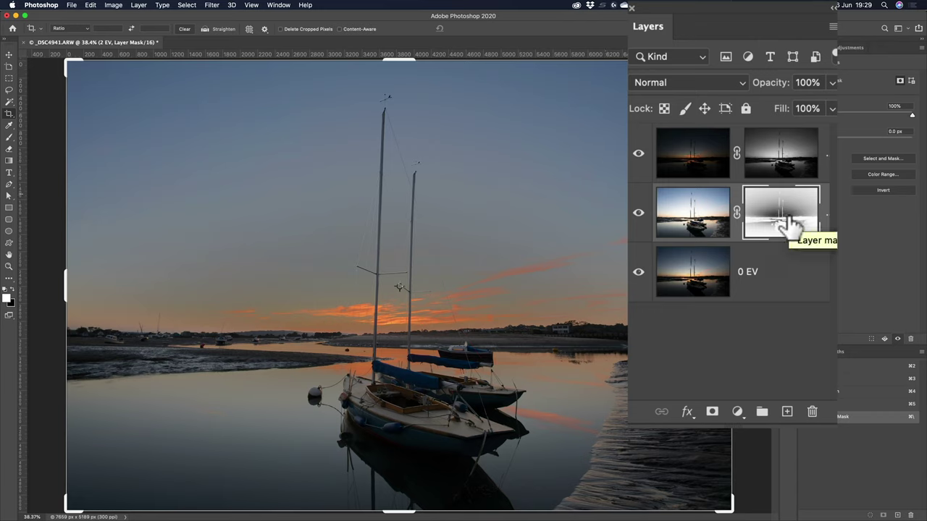
{"action": "left_click", "coordinate": [789, 226], "text": "alt"}
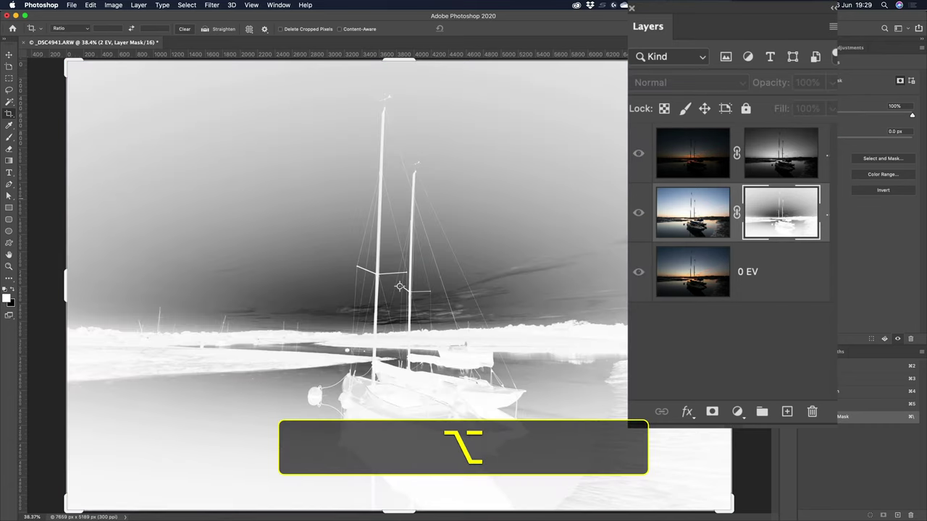
{"action": "key", "text": "ctrl+super"}
Multiply the inverted 0 EV image into the 2 EV mask three times with Apply Image.
{"action": "key", "text": "ctrl+alt+super+a"}
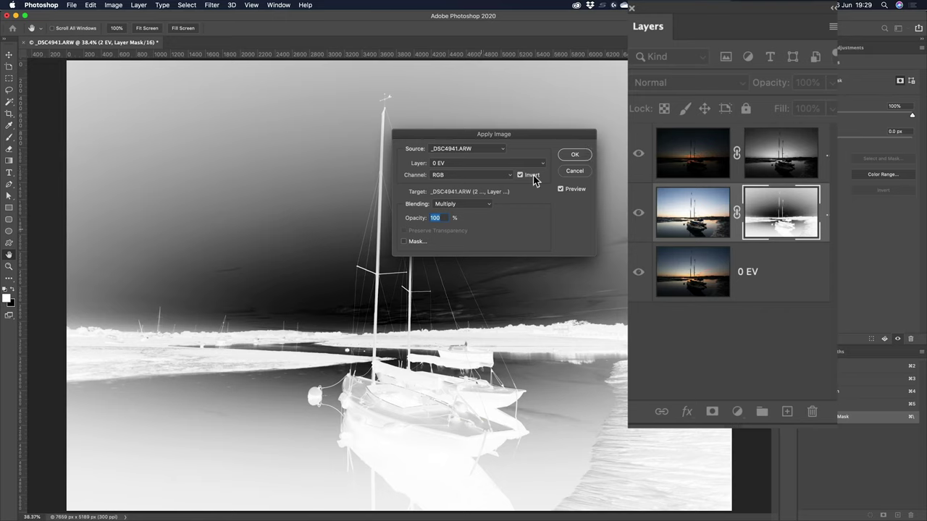
{"action": "left_click", "coordinate": [569, 155]}
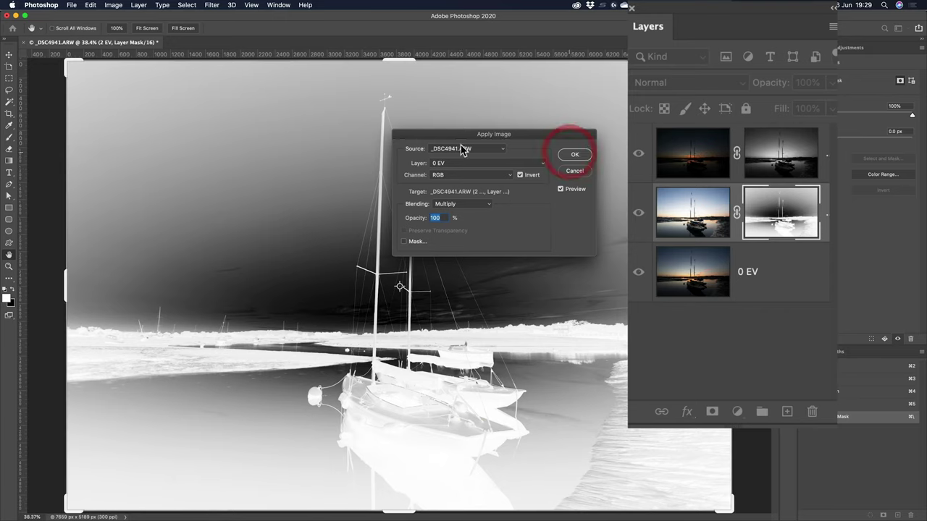
{"action": "key", "text": "c"}
{"action": "key", "text": "ctrl+alt+super"}
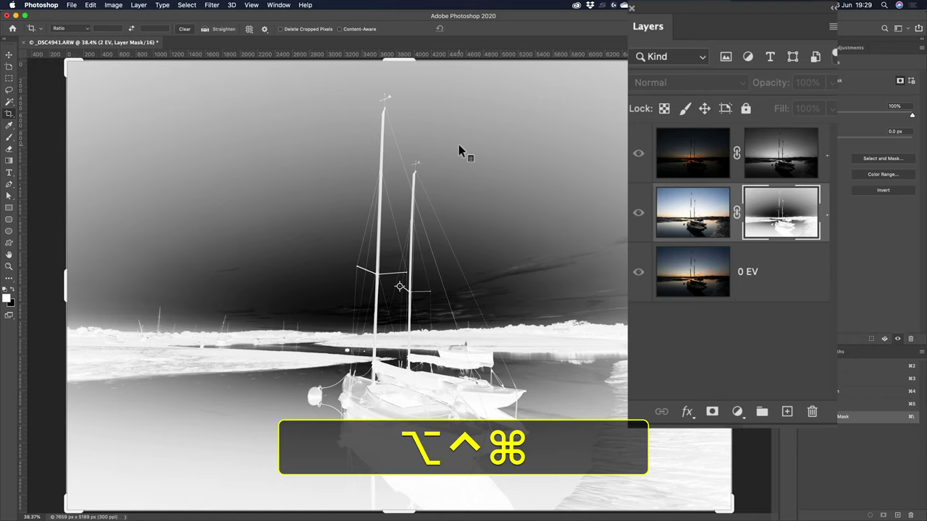
{"action": "key", "text": "ctrl+alt+super+a"}
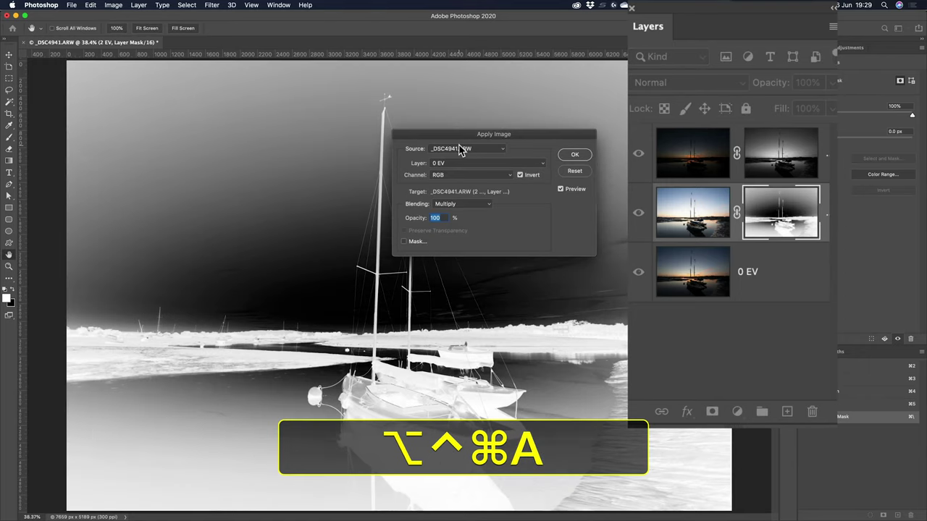
{"action": "left_click", "coordinate": [570, 155]}
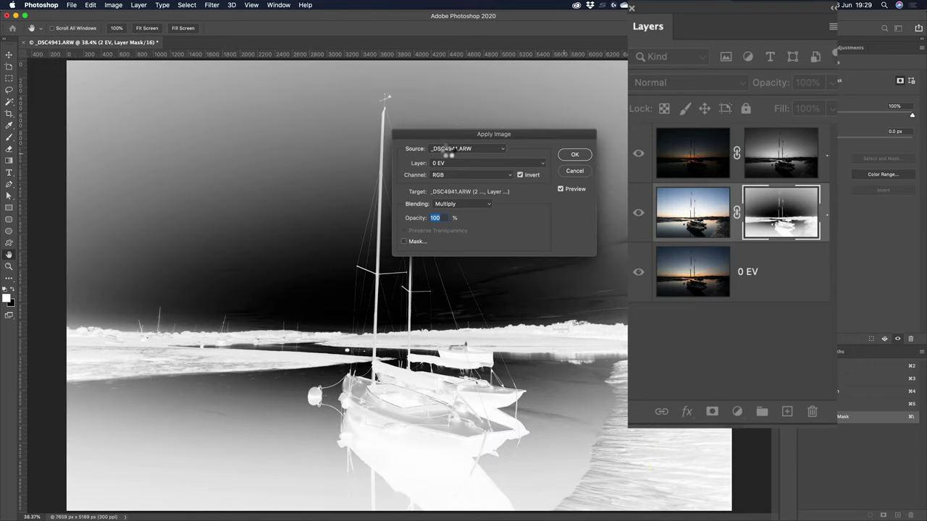
{"action": "key", "text": "ctrl+alt+super+a"}
{"action": "left_click", "coordinate": [565, 156]}
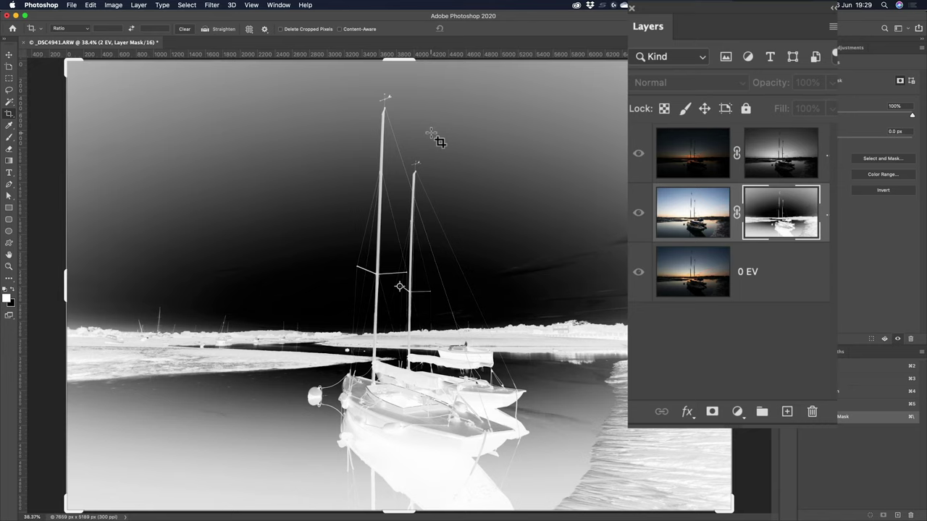
Run four more inverted 0 EV Multiply passes until the mask's sky is nearly black.
{"action": "key", "text": "ctrl+alt+super+a"}
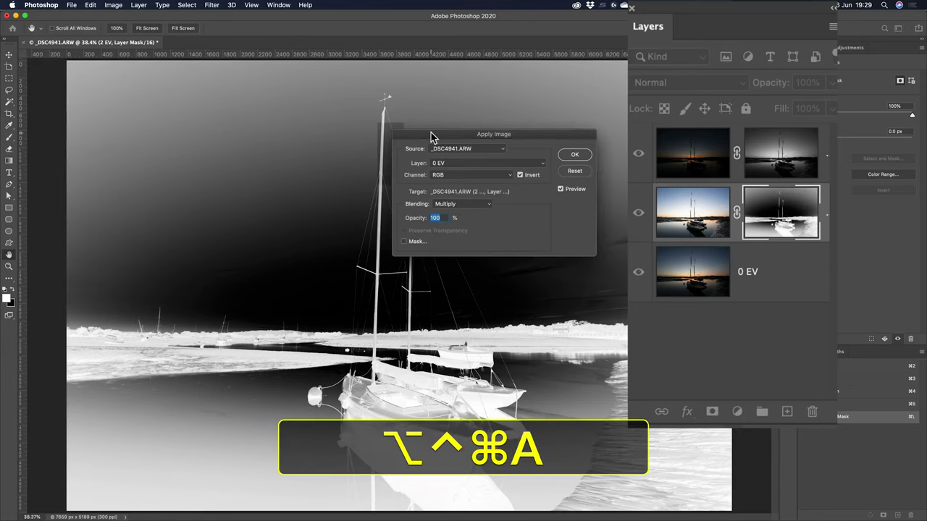
{"action": "left_click", "coordinate": [579, 156]}
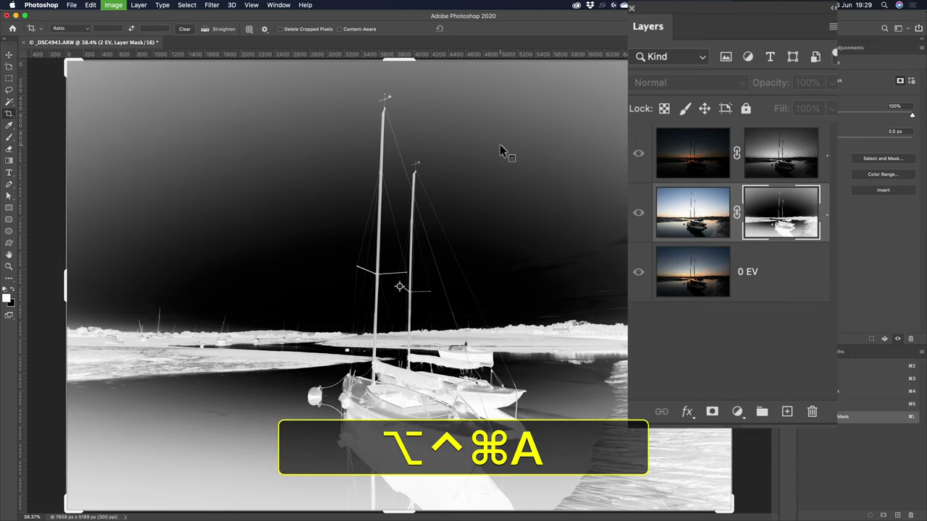
{"action": "key", "text": "ctrl+alt+super+a"}
{"action": "left_click", "coordinate": [565, 158]}
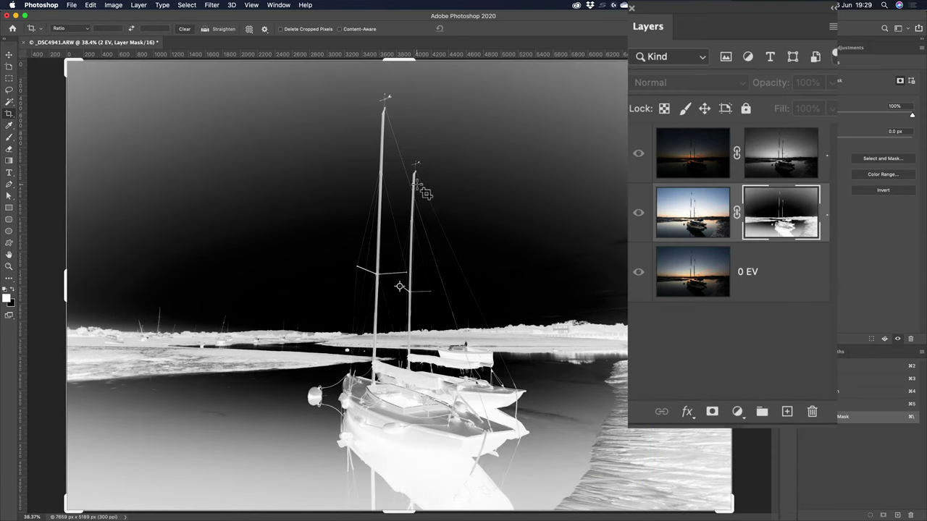
{"action": "key", "text": "ctrl+alt+super+a"}
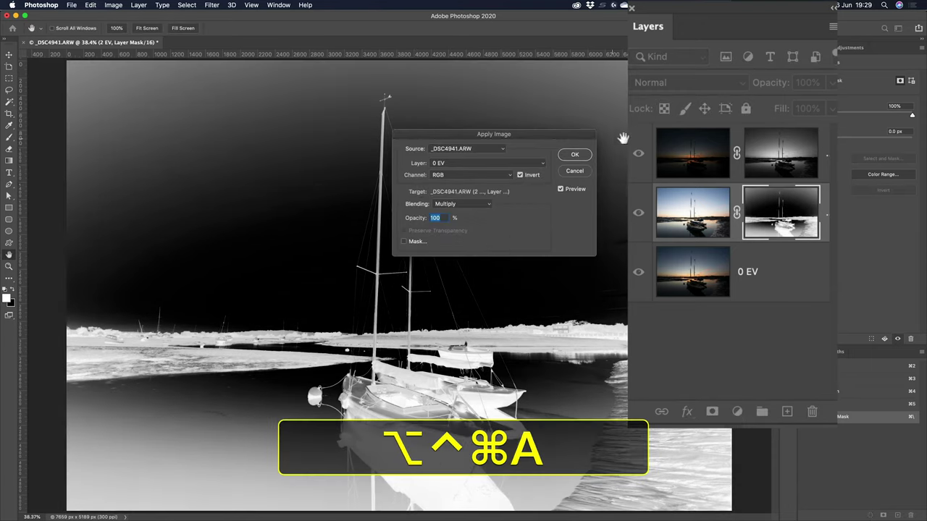
{"action": "left_click", "coordinate": [574, 155]}
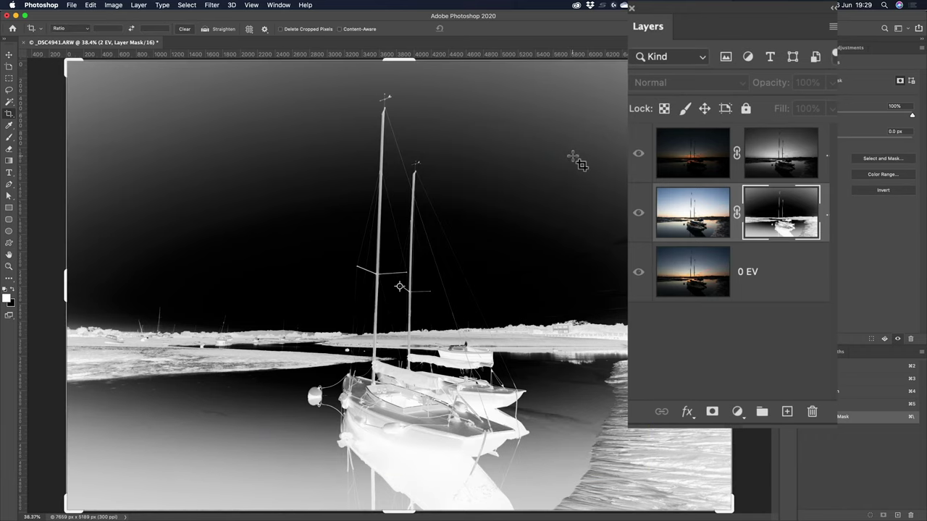
{"action": "key", "text": "ctrl+alt+super+a"}
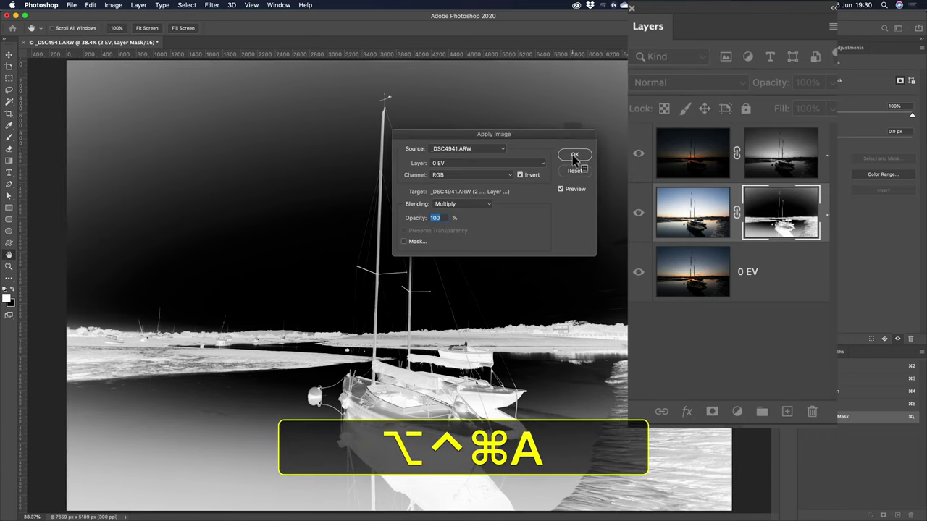
{"action": "left_click", "coordinate": [575, 152]}
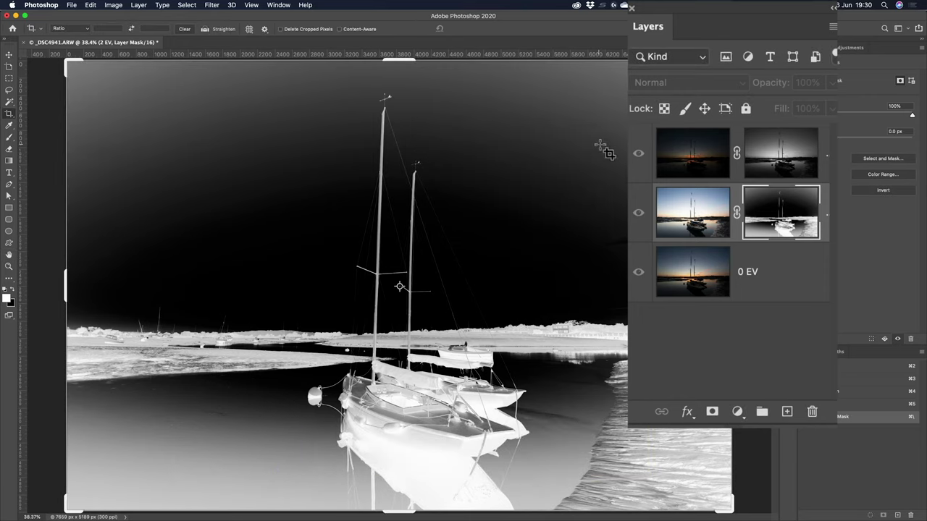
Hide the red -2 EV mask overlay, select the 2 EV layer's mask, and pick the Move tool.
{"action": "left_click", "coordinate": [670, 161]}
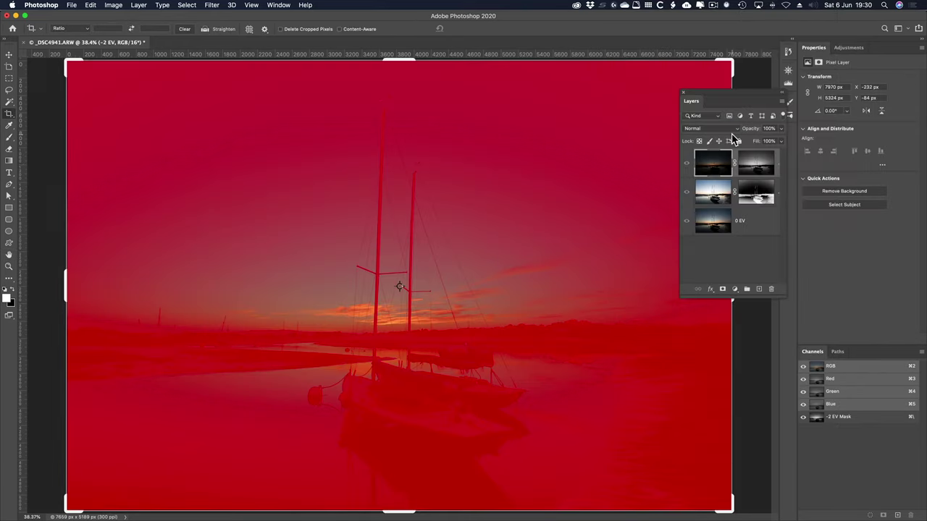
{"action": "left_click", "coordinate": [803, 418]}
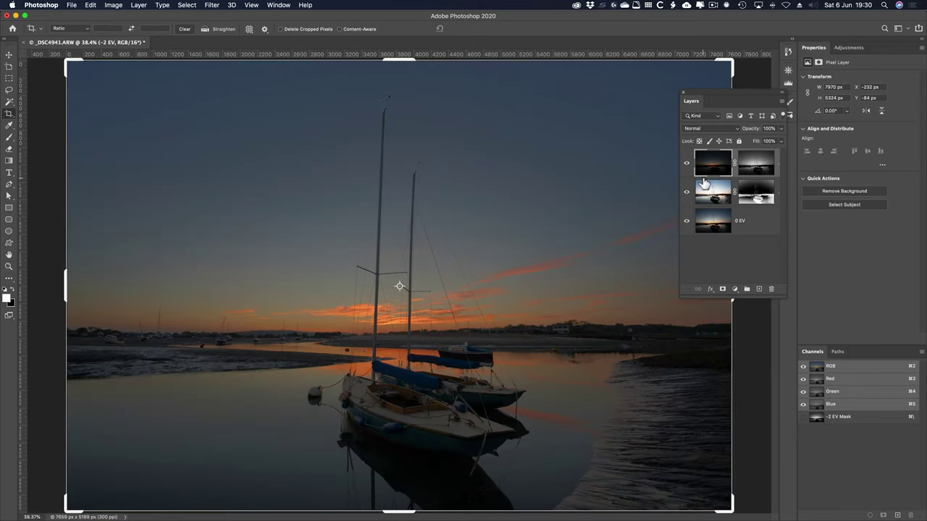
{"action": "left_click", "coordinate": [754, 199]}
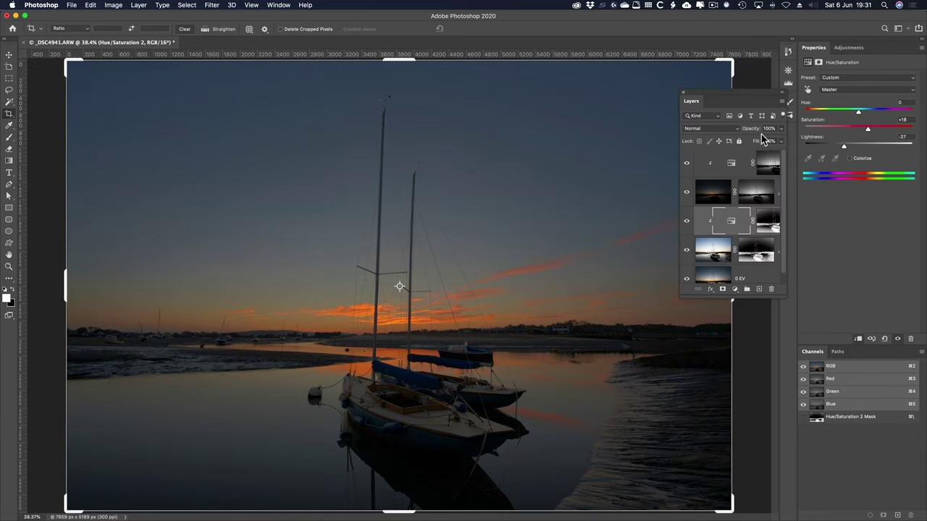
{"action": "left_click", "coordinate": [9, 54]}
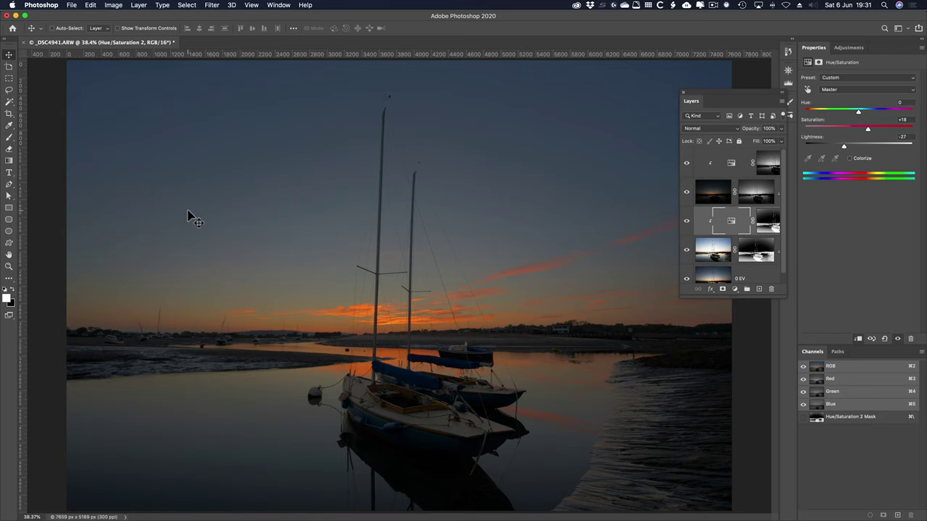
Run Apply Image on the Hue/Saturation 2 mask using the 0 EV layer, RGB, inverted, Multiply at 100%.
{"action": "left_click", "coordinate": [767, 222]}
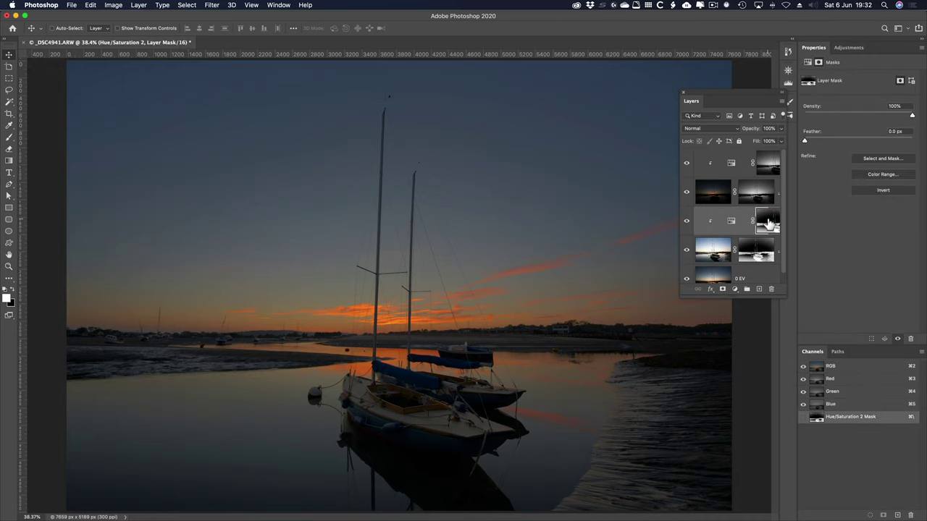
{"action": "key", "text": "ctrl+alt+super+a"}
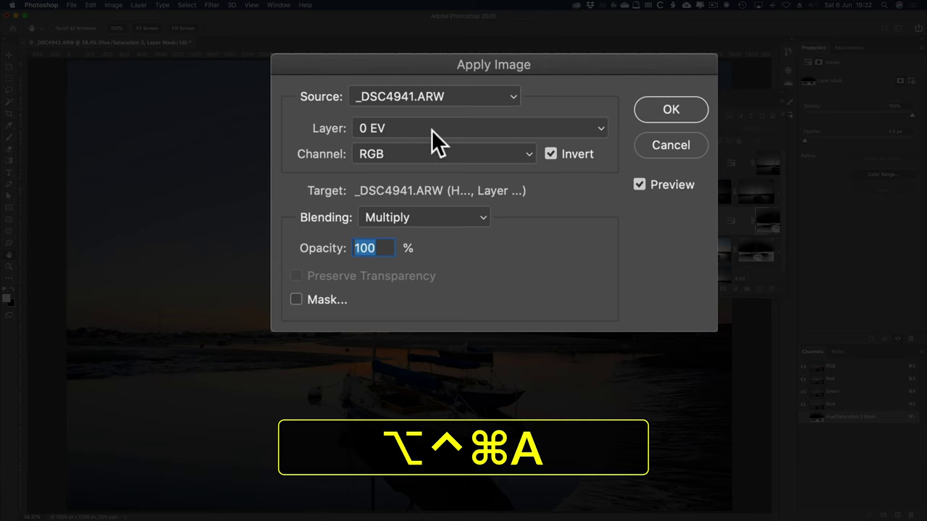
{"action": "left_click", "coordinate": [431, 129]}
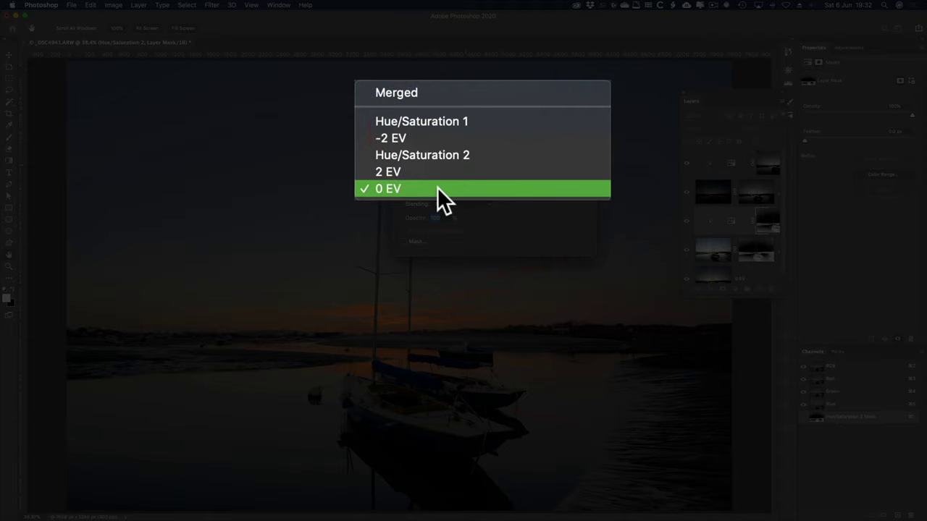
{"action": "left_click", "coordinate": [437, 187]}
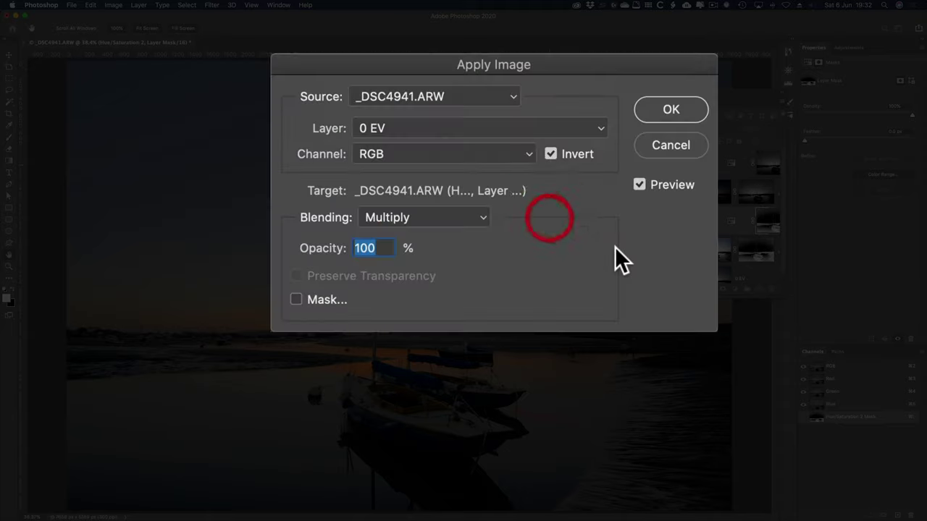